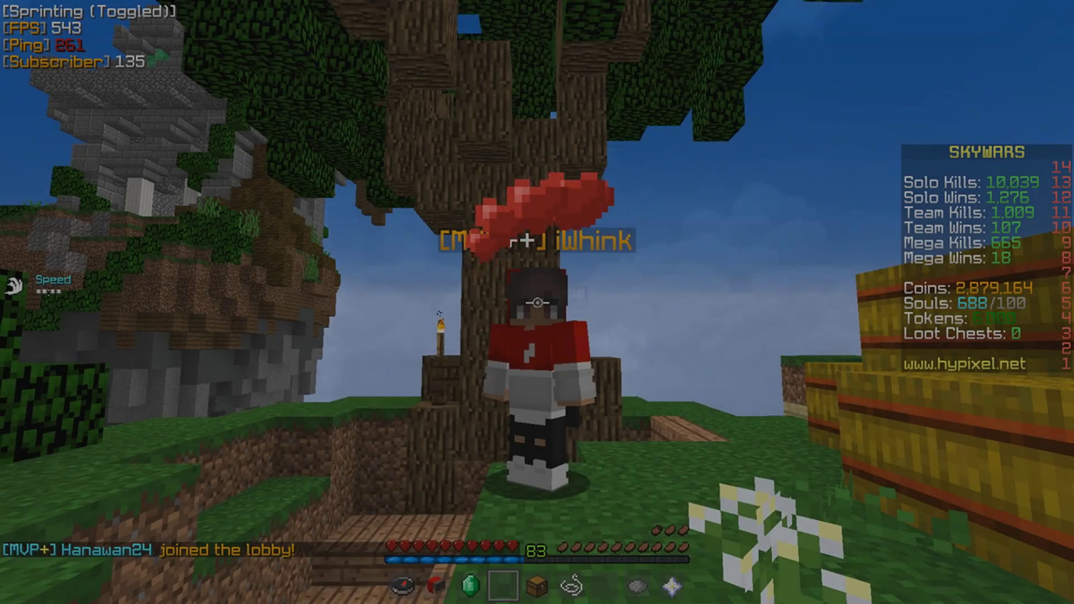
- Walk, jump, crouch and sprint around the SkyWars lobby past the tree and hay bales, then pause the game
key("w")
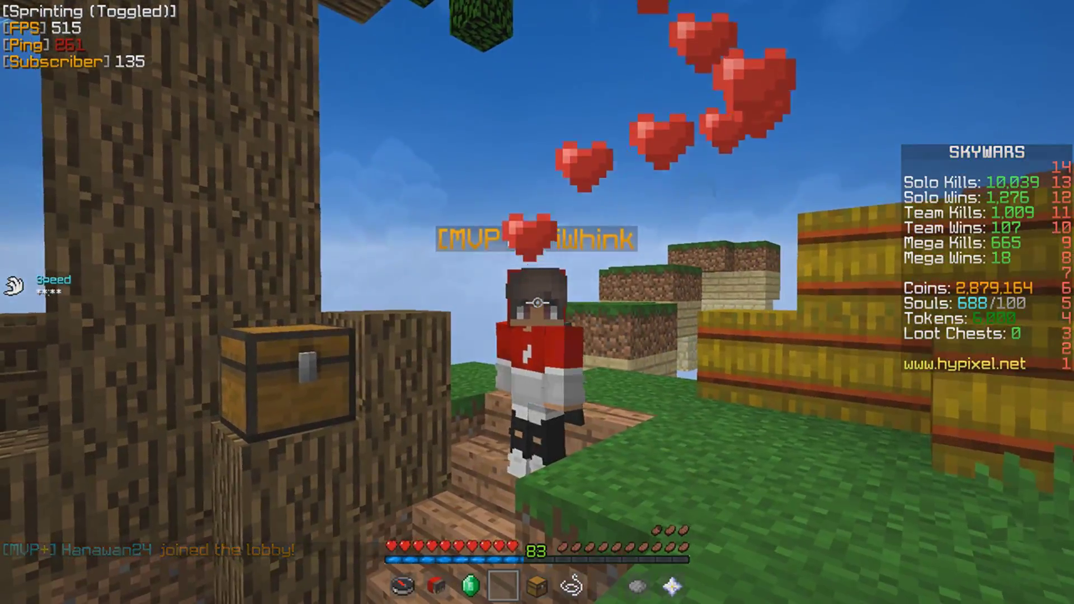
key("space")
key("shift")
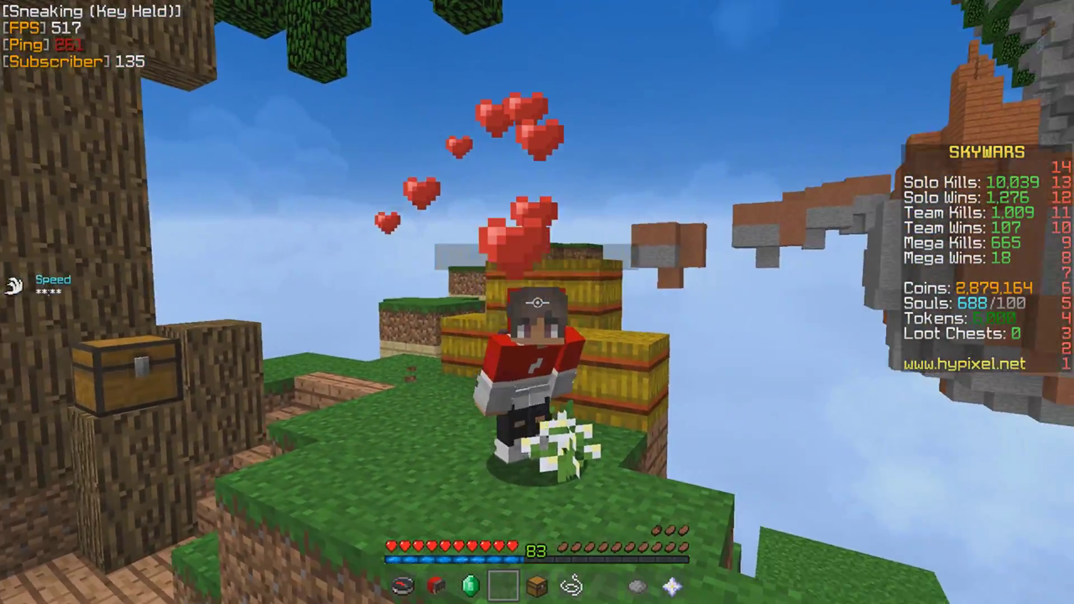
key("shift")
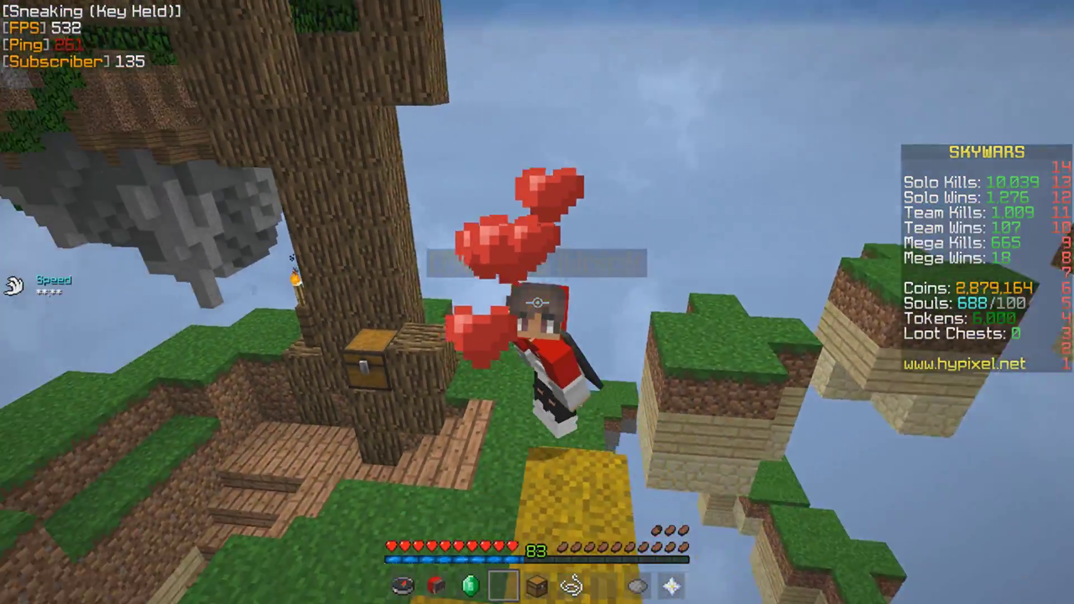
key("shift")
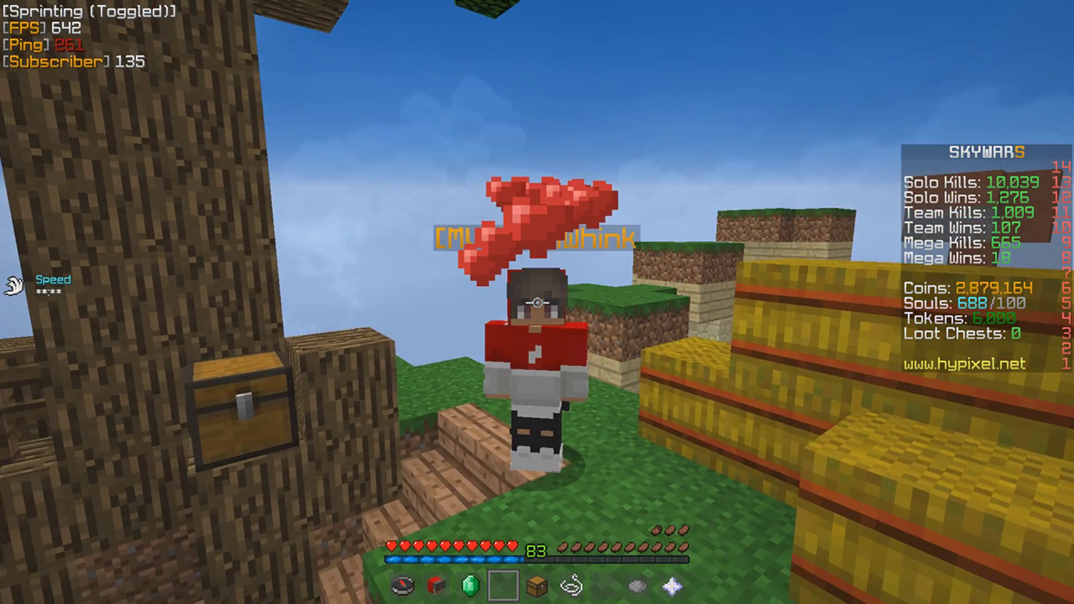
key("Escape")
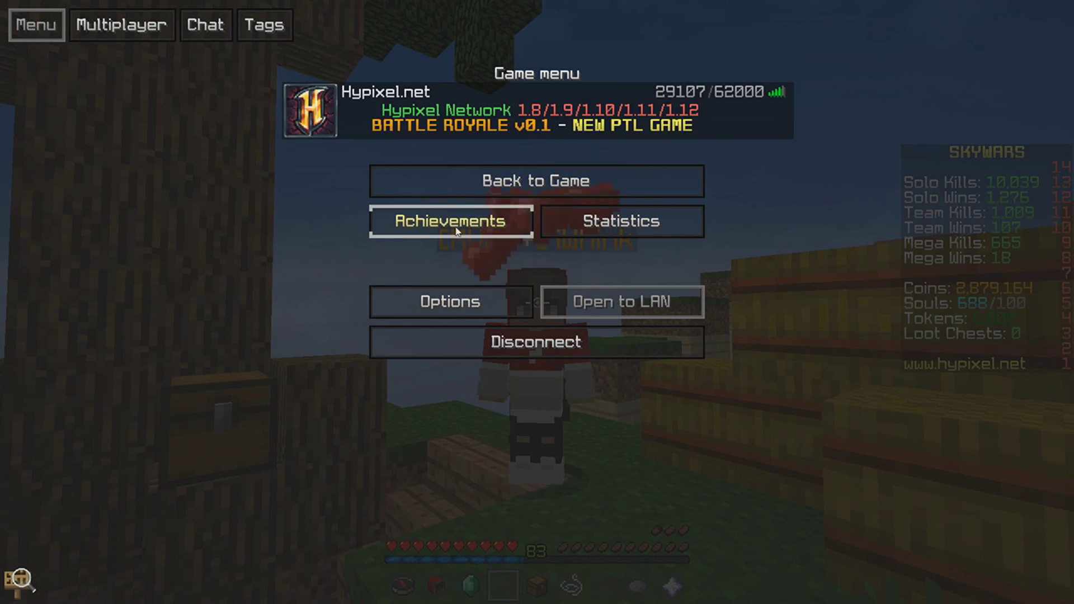
- In the LabyMod settings, toggle Ping on tab off and back on, then return to the game
left_click(433, 313)
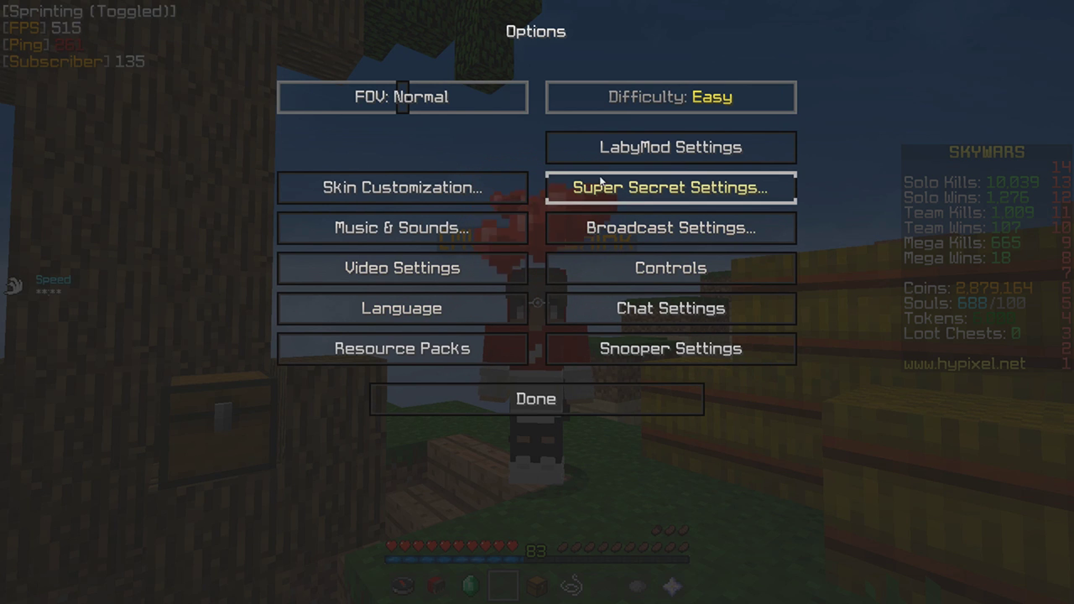
left_click(611, 155)
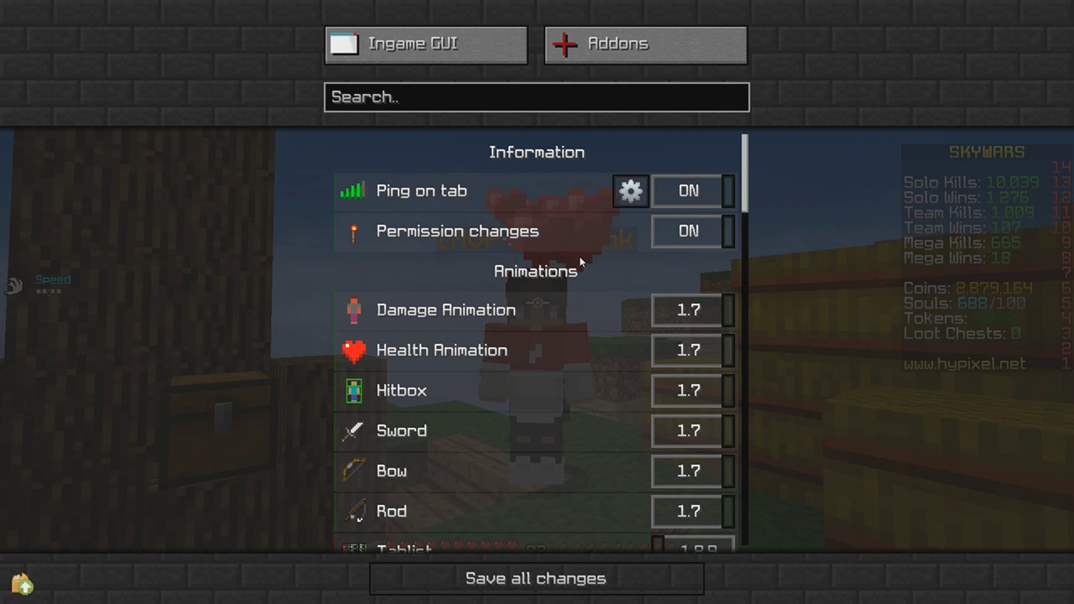
left_click(694, 196)
left_click(695, 197)
key("Escape")
key("Escape")
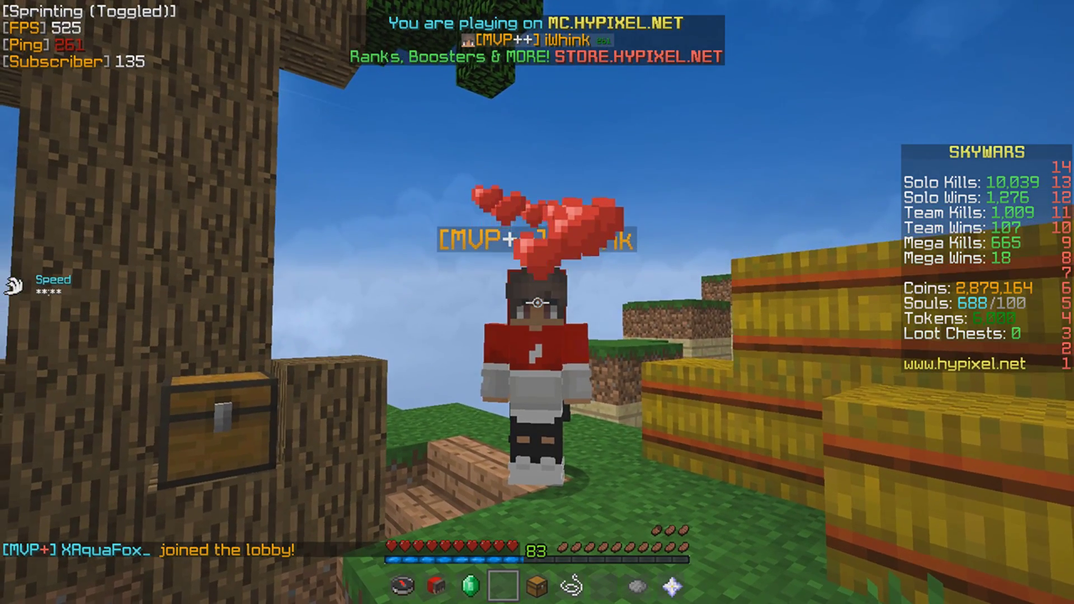
- Reopen the LabyMod settings from the game menu and scroll down to the animation options
key("Escape")
left_click(512, 315)
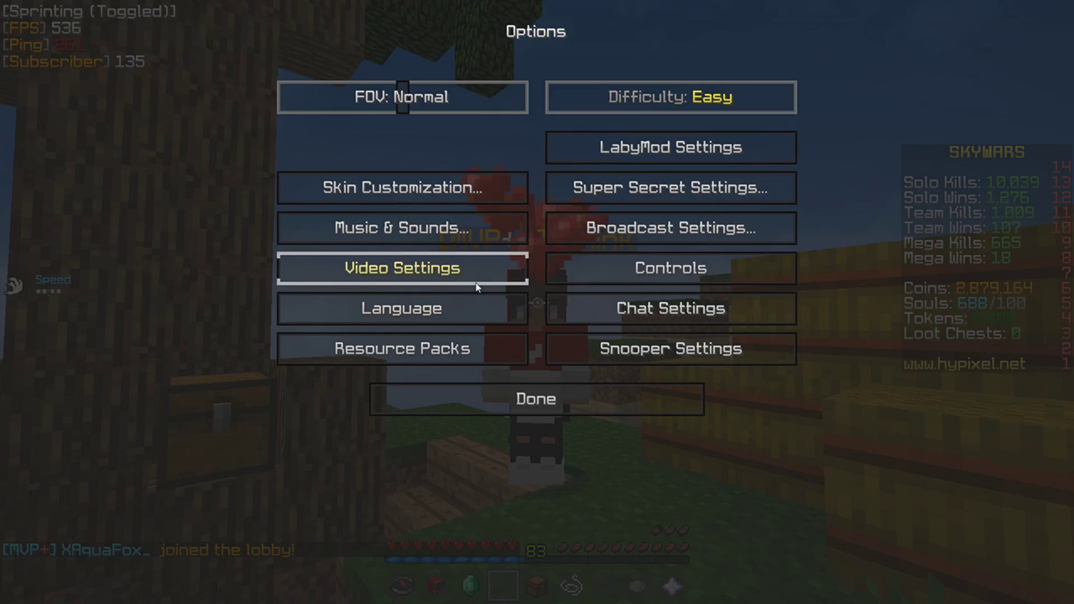
left_click(627, 168)
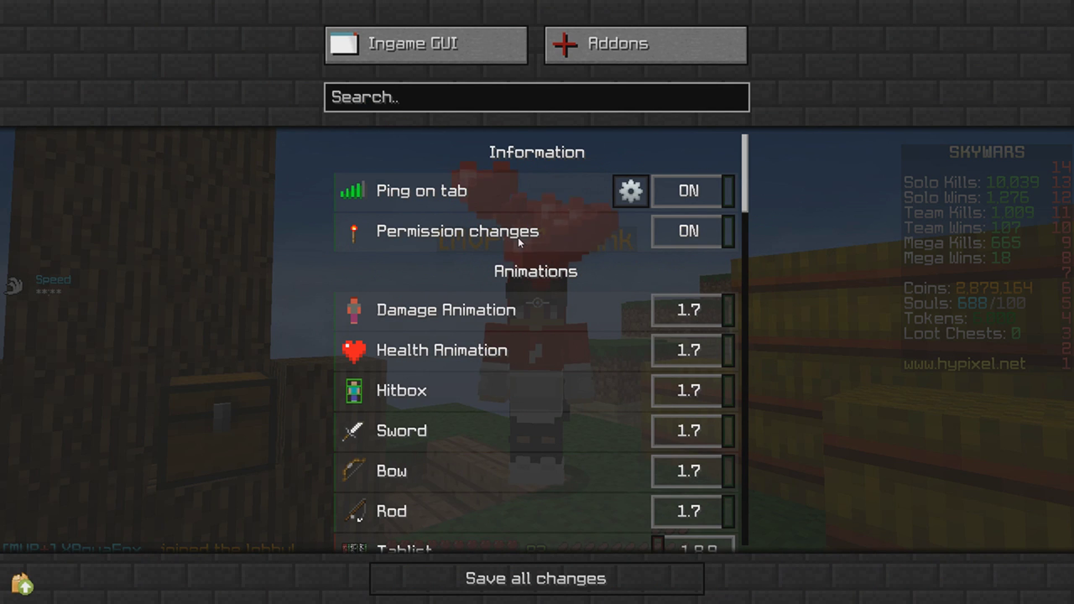
scroll(595, 274, "down", 1)
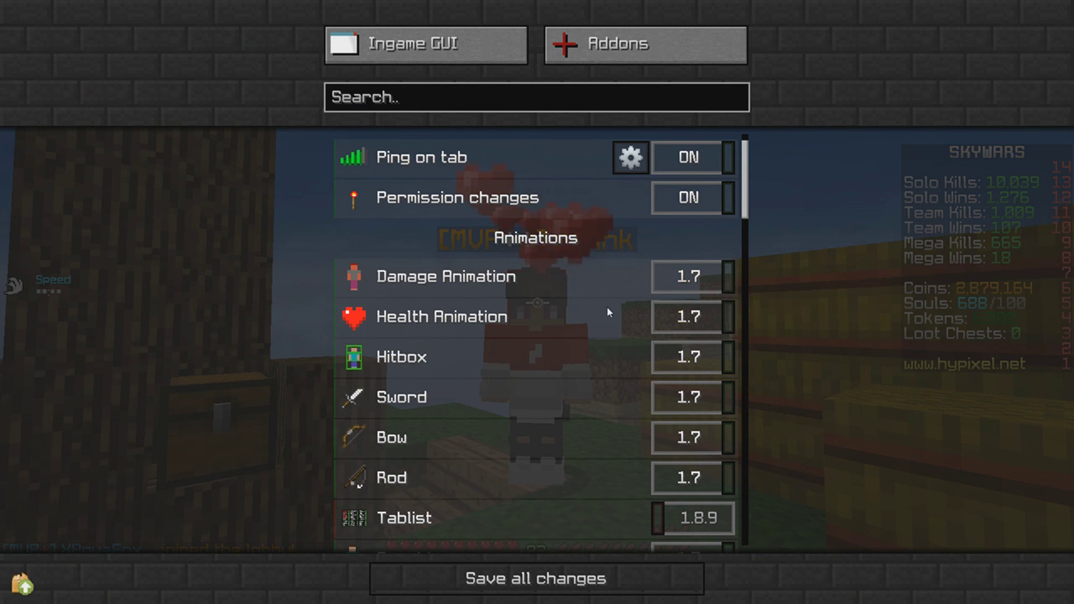
scroll(607, 310, "down", 3)
scroll(654, 290, "up", 3)
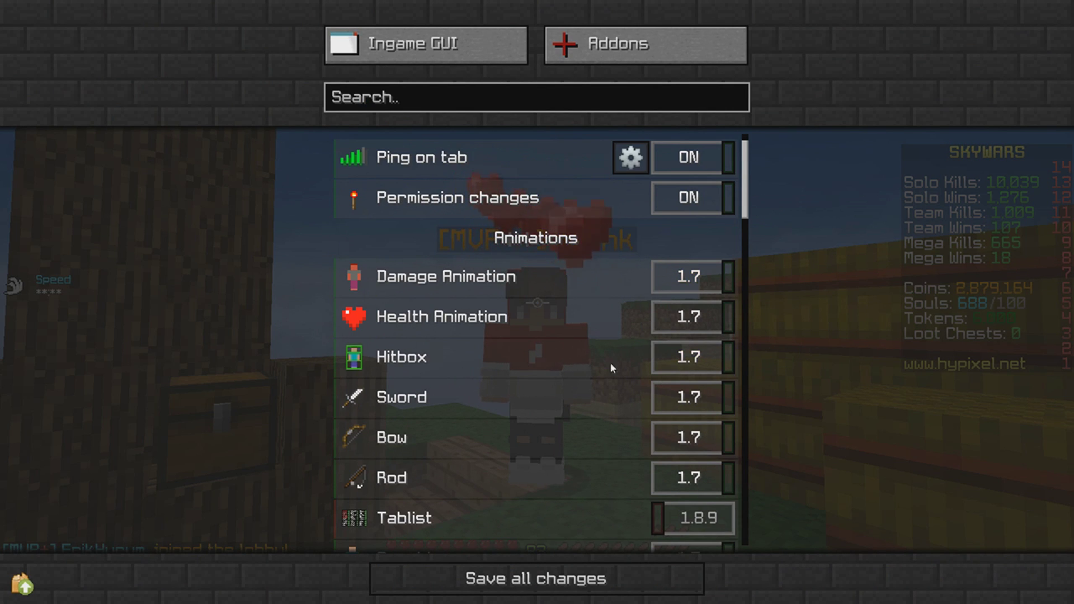
scroll(631, 314, "down", 1)
- Switch the Damage, Health and Hitbox animations to 1.8.9, then set all three back to 1.7
left_click(703, 224)
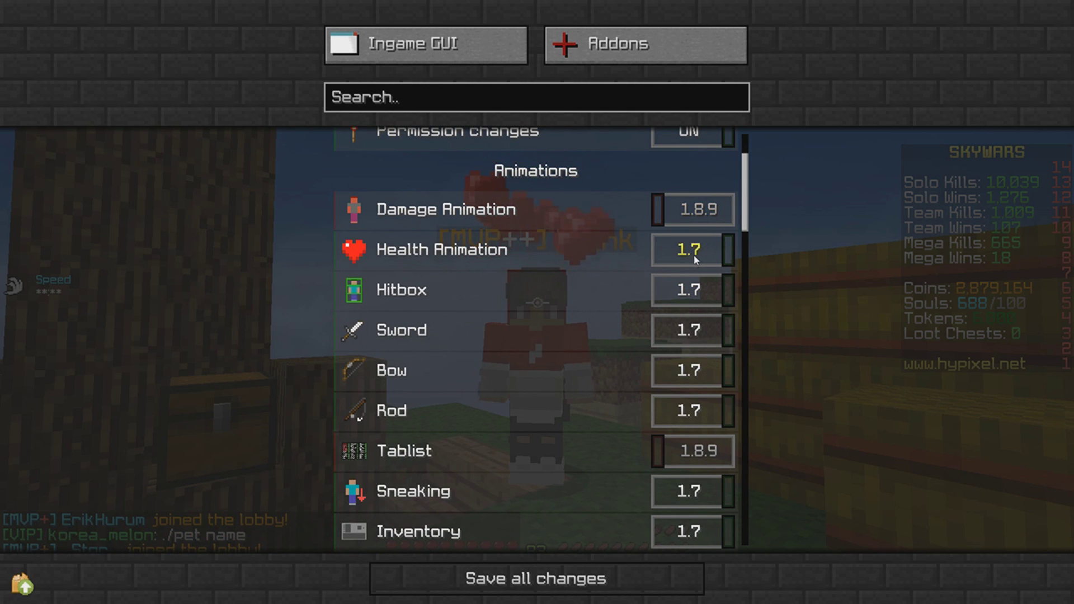
left_click(694, 254)
left_click(691, 291)
left_click(690, 289)
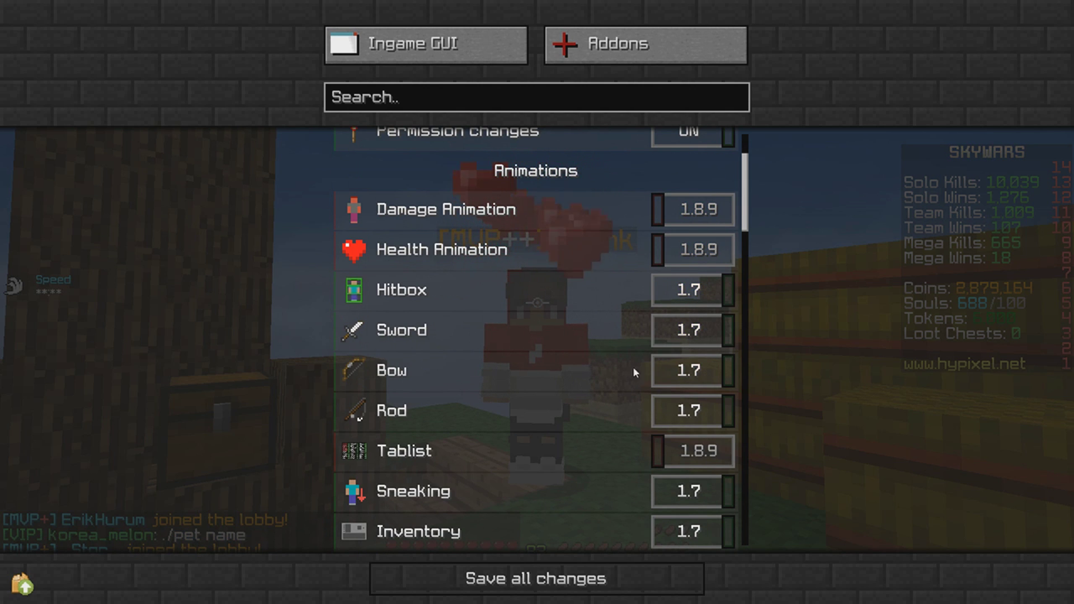
left_click(693, 249)
left_click(694, 209)
- Scroll further down the LabyMod settings to the Bugfixes section
scroll(648, 356, "down", 1)
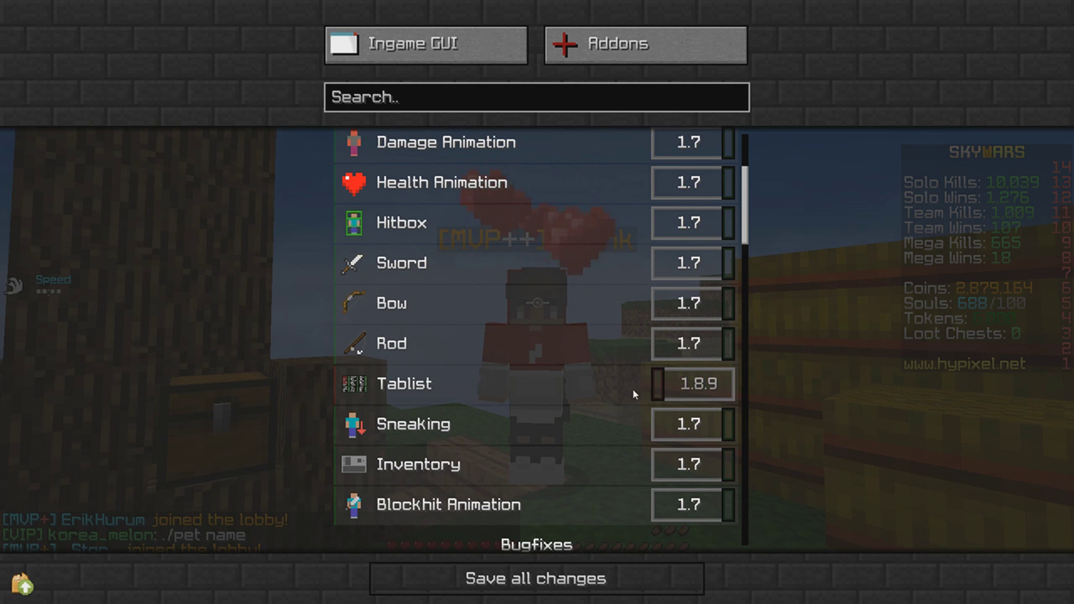
mouse_move(647, 384)
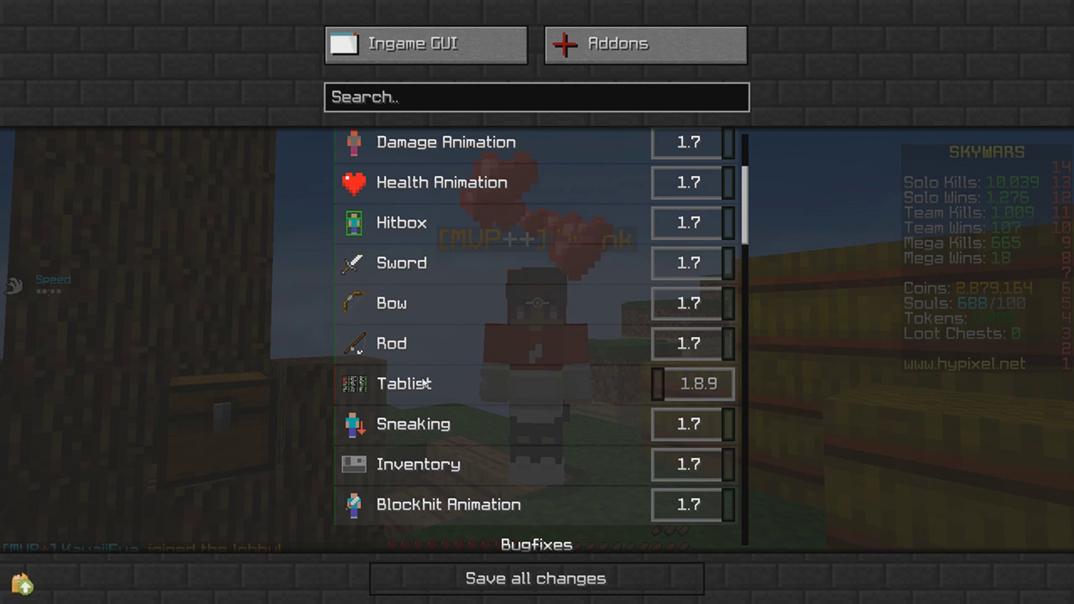
scroll(387, 371, "down", 1)
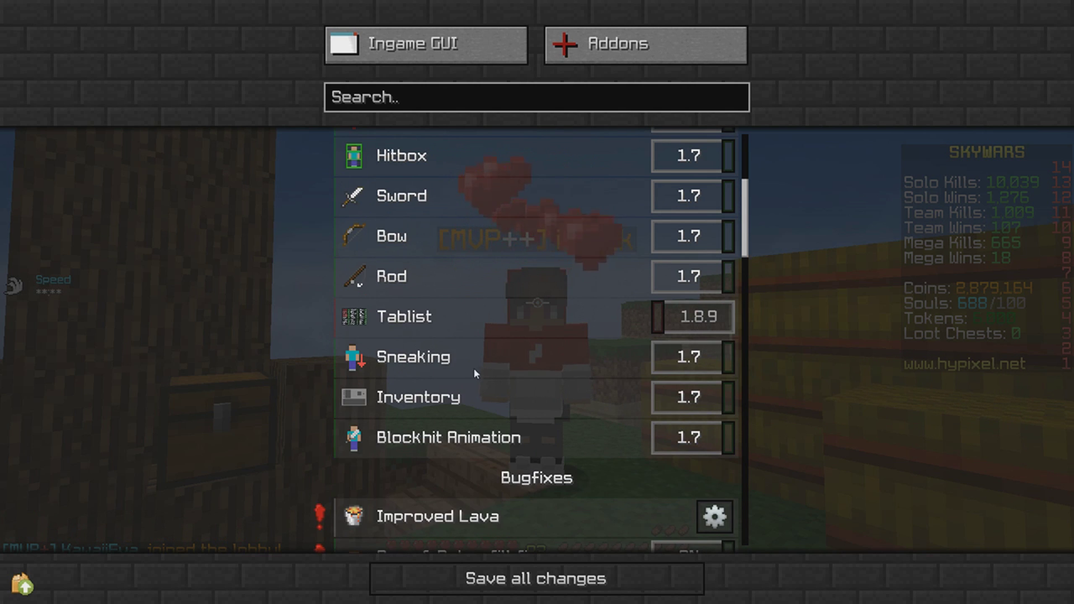
mouse_move(688, 355)
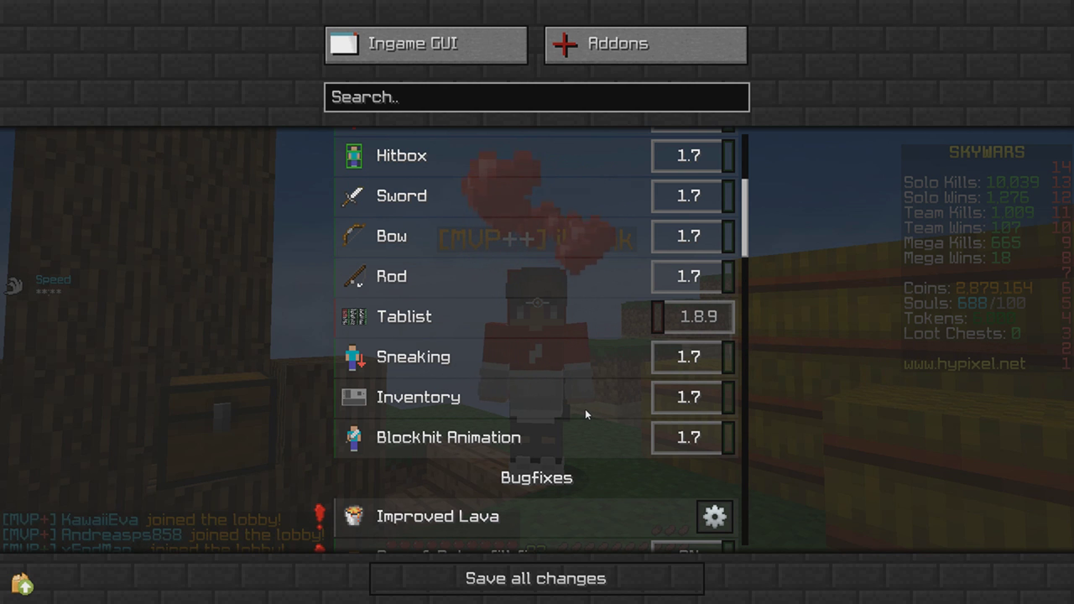
scroll(665, 394, "down", 2)
scroll(665, 396, "down", 3)
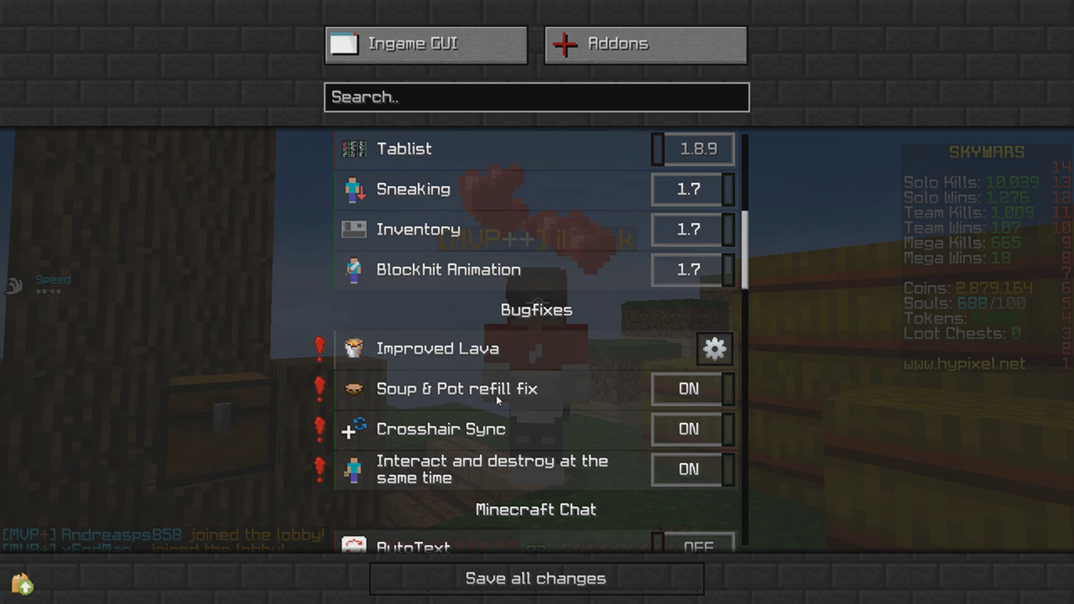
scroll(627, 394, "down", 2)
scroll(671, 370, "down", 2)
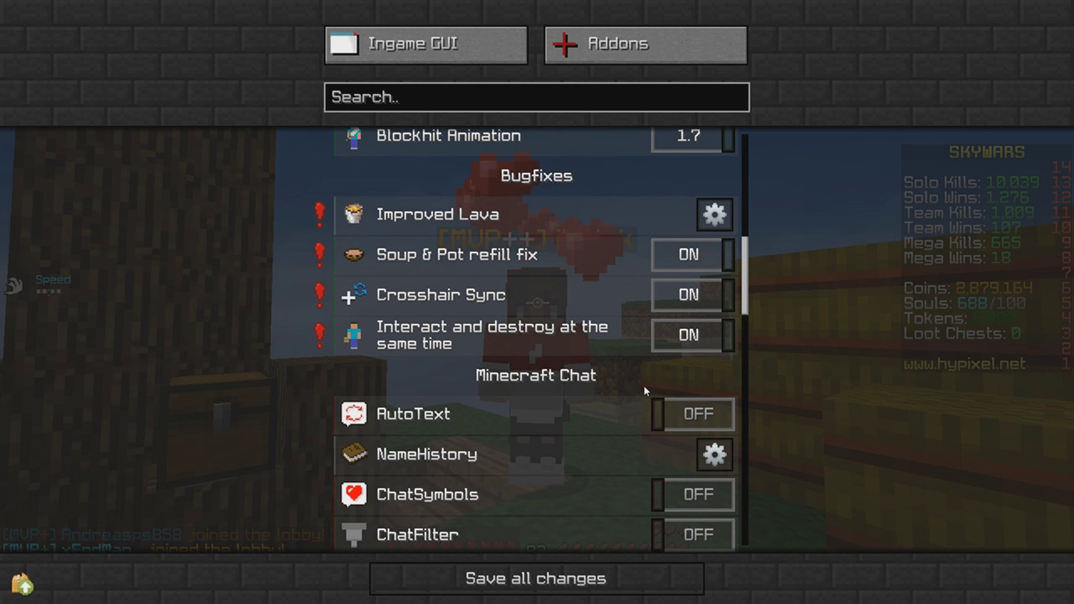
scroll(648, 378, "down", 2)
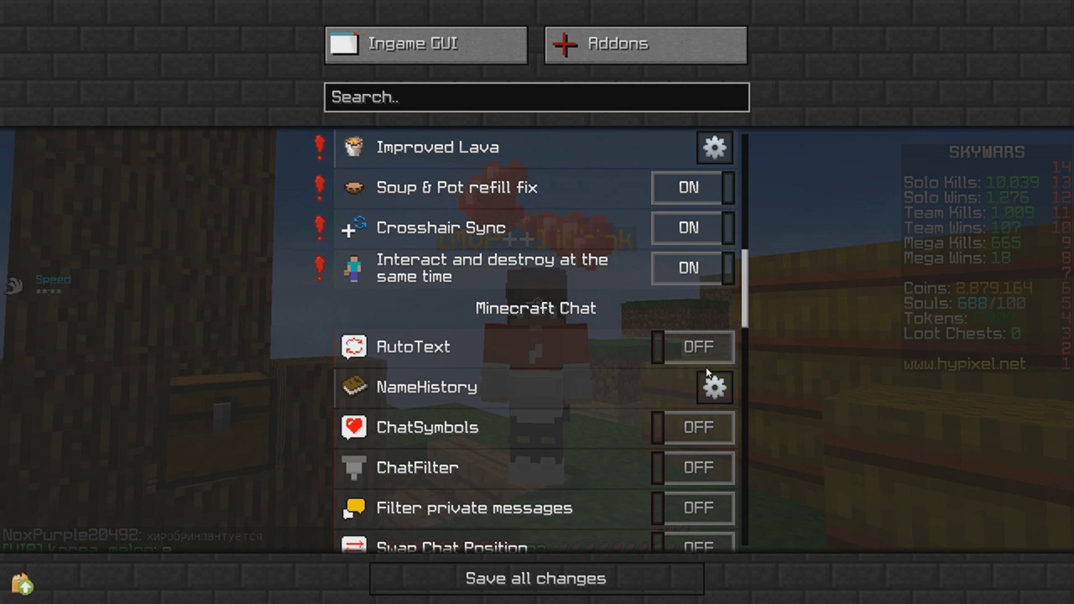
left_click(703, 392)
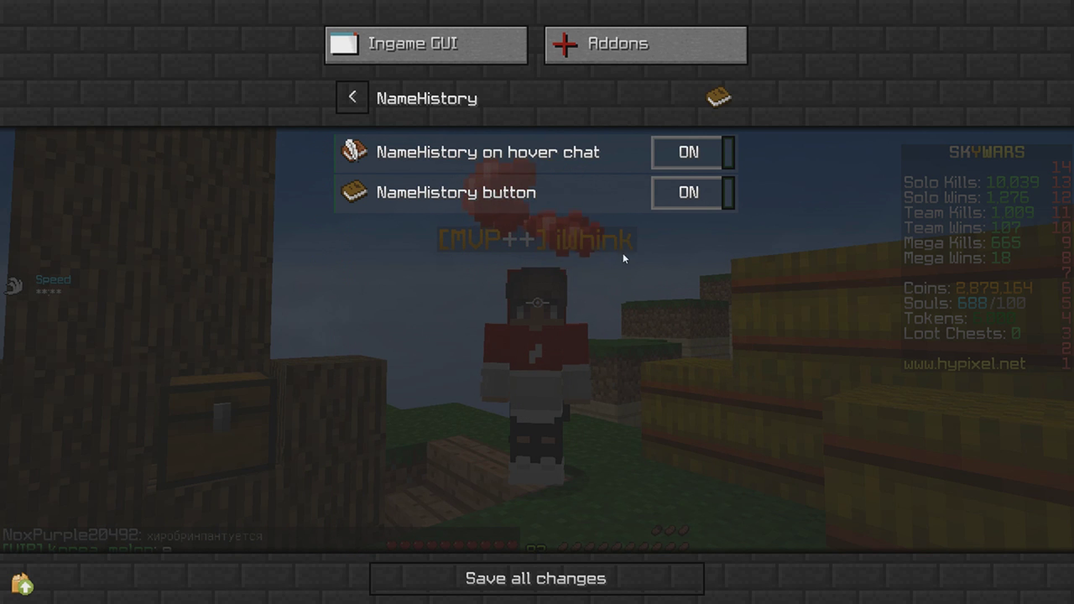
left_click(357, 95)
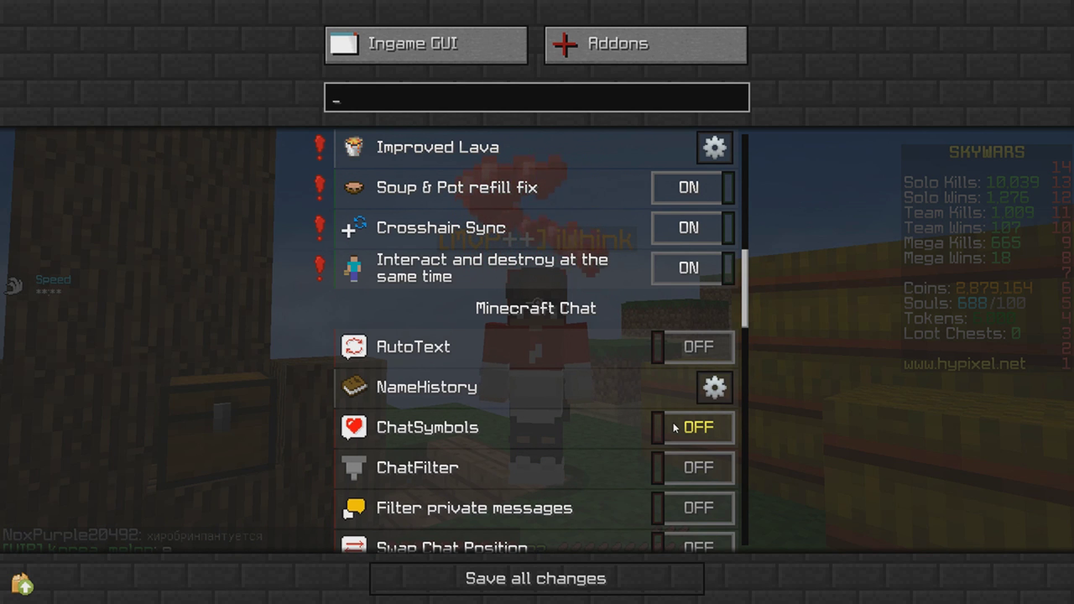
scroll(688, 456, "down", 1)
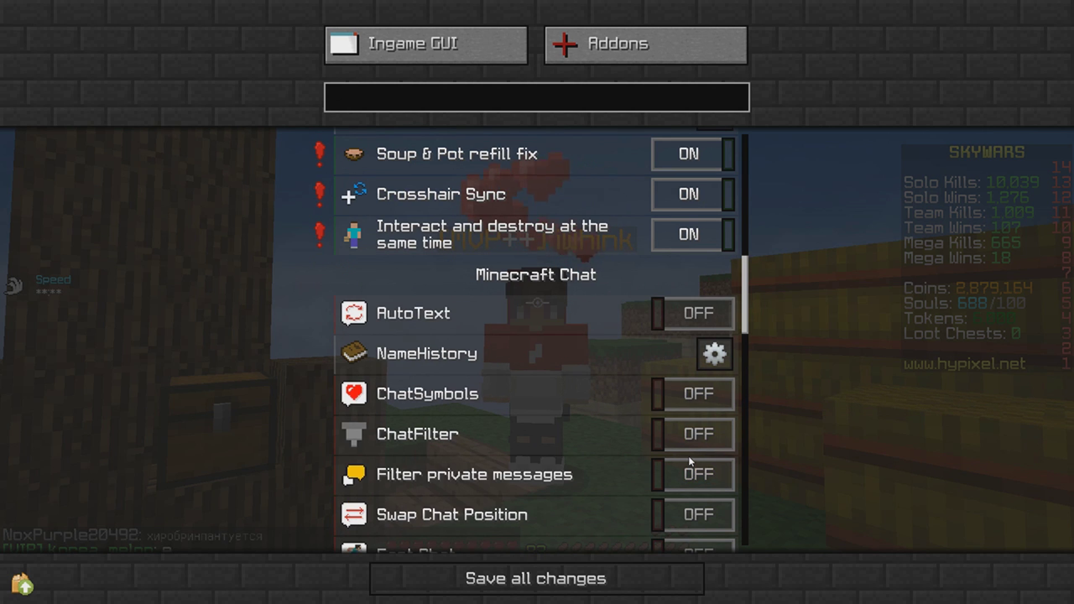
mouse_move(693, 447)
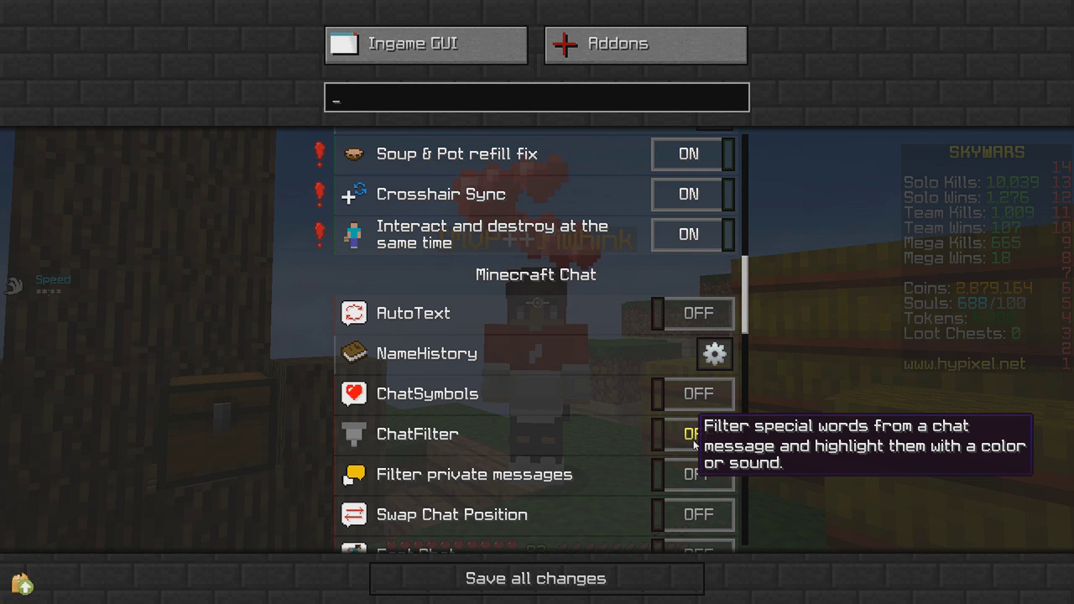
scroll(695, 445, "down", 2)
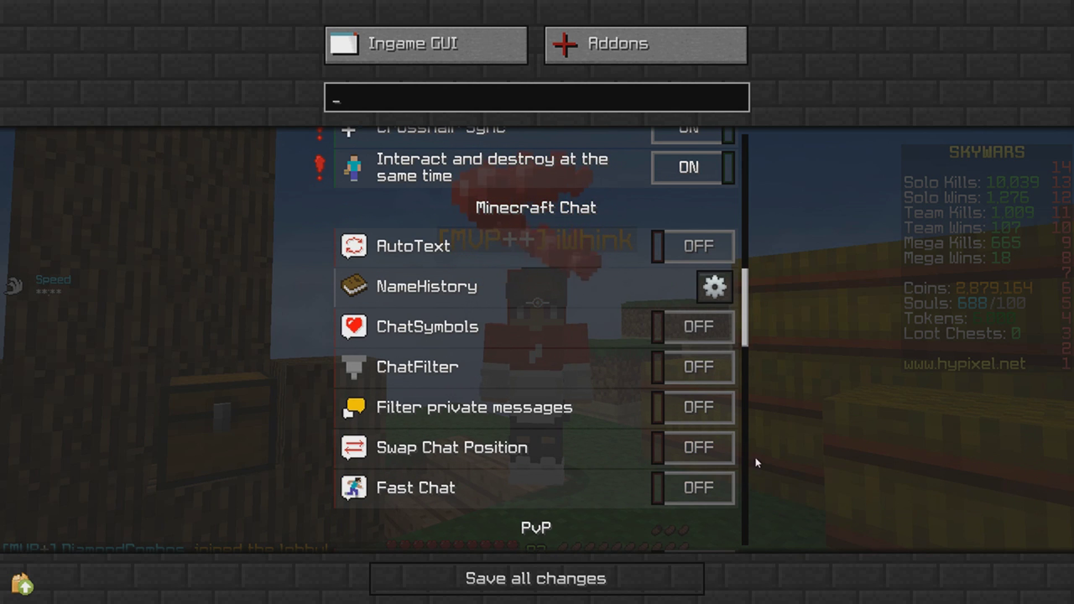
scroll(756, 460, "down", 5)
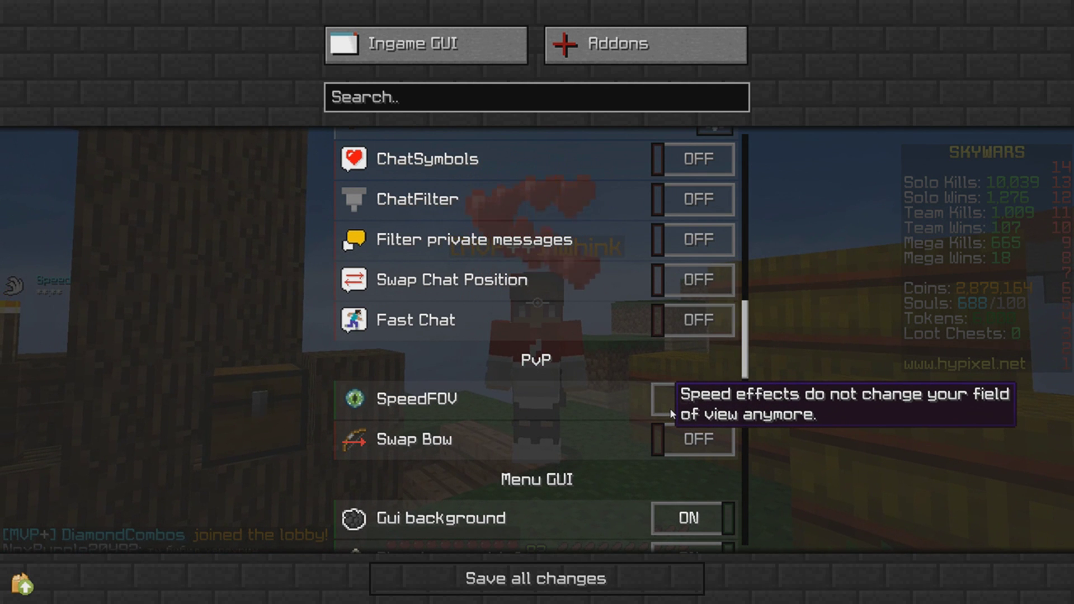
- Turn SpeedFOV off, back on and off again, then turn off the Gui background
left_click(670, 409)
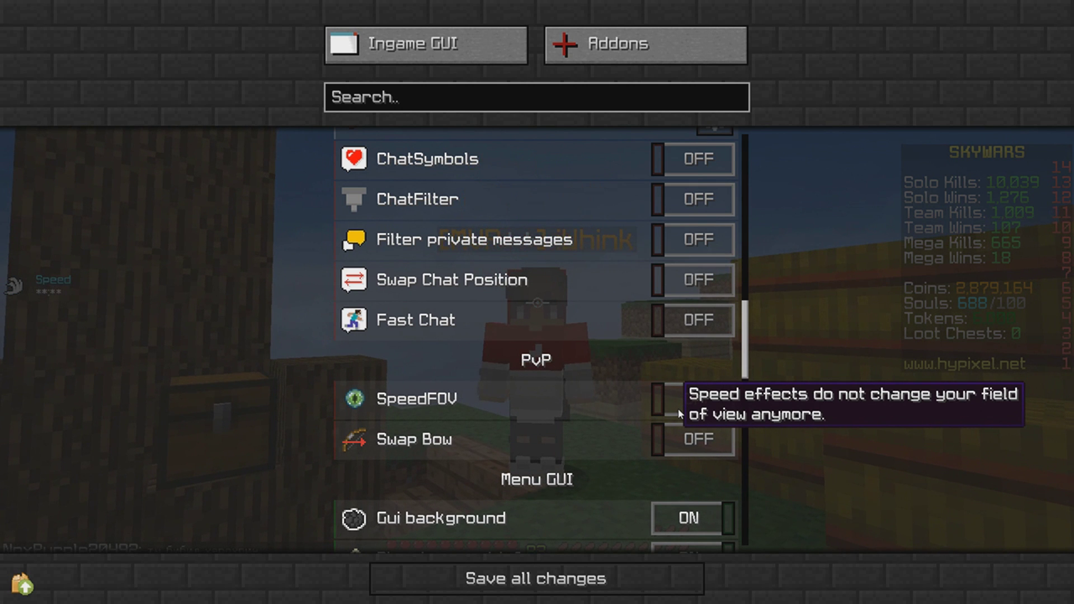
left_click(679, 413)
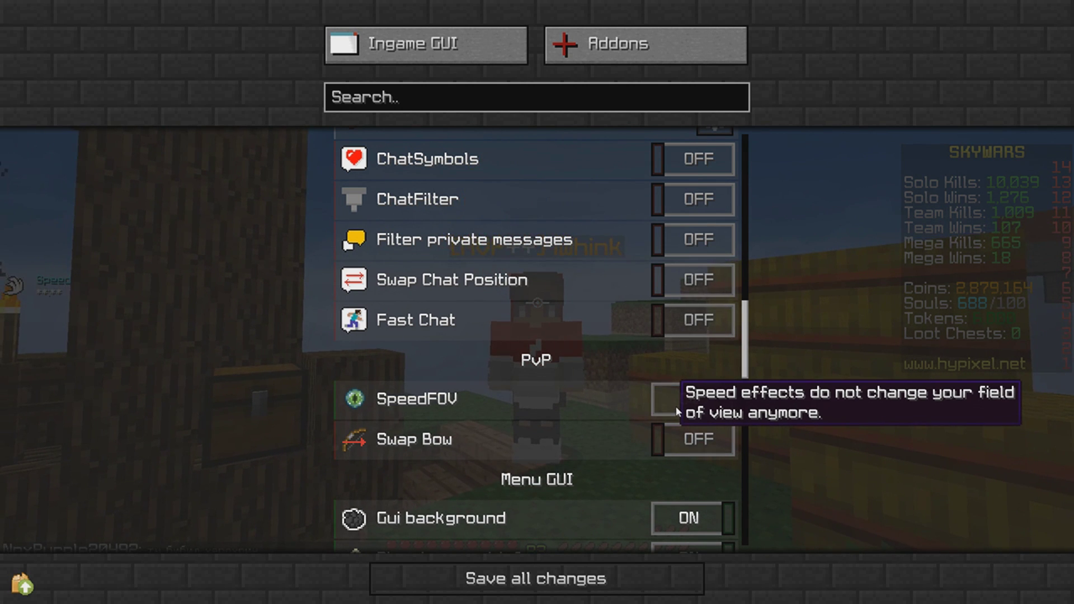
left_click(674, 405)
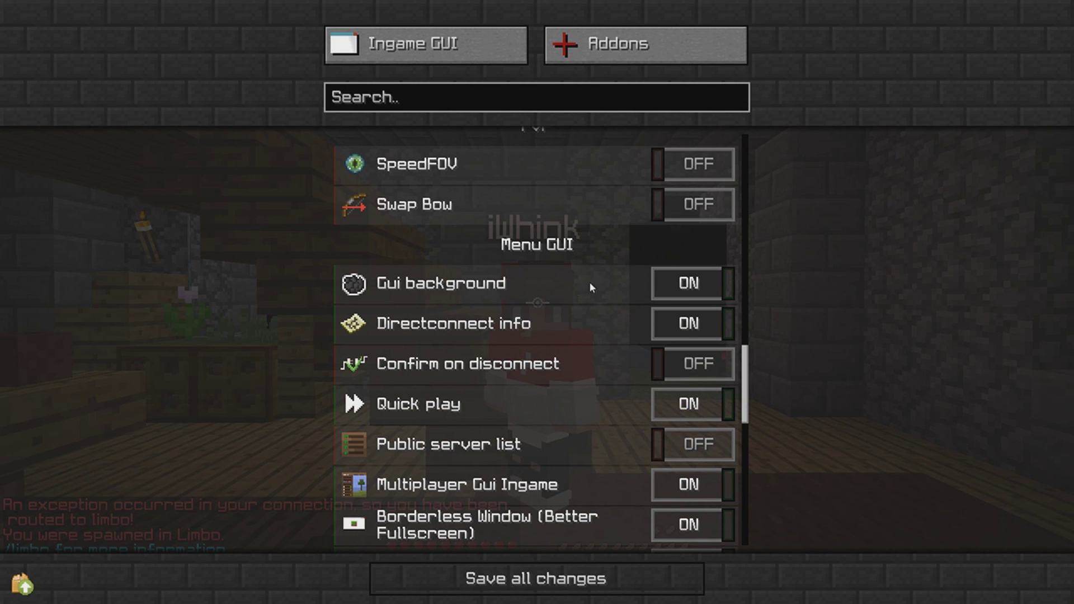
left_click(675, 287)
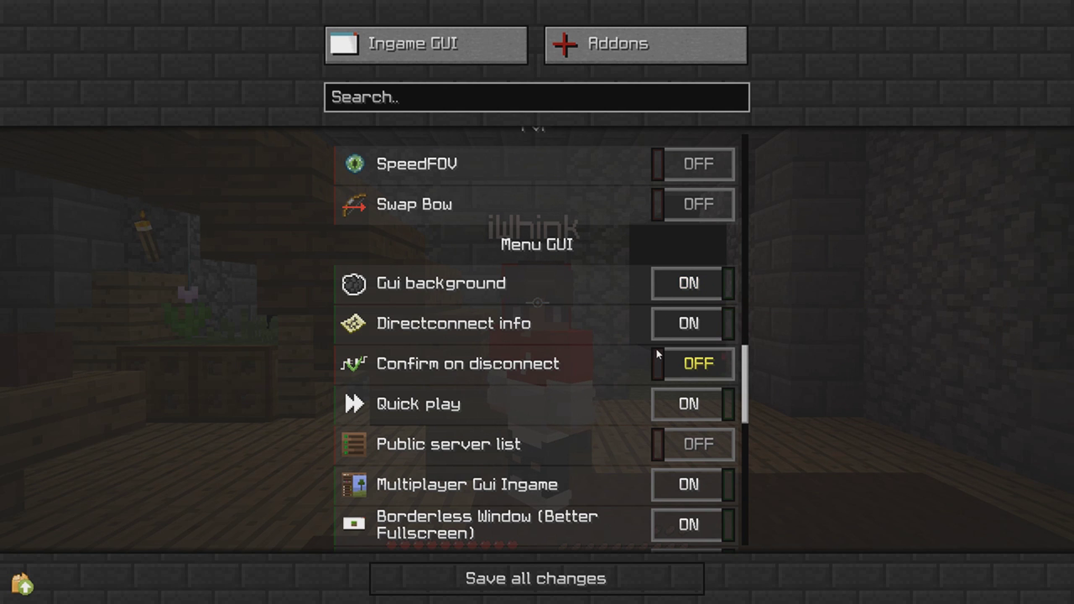
- Scroll through the Menu GUI options, leaving Confirm on disconnect and Public server list off
scroll(668, 339, "down", 1)
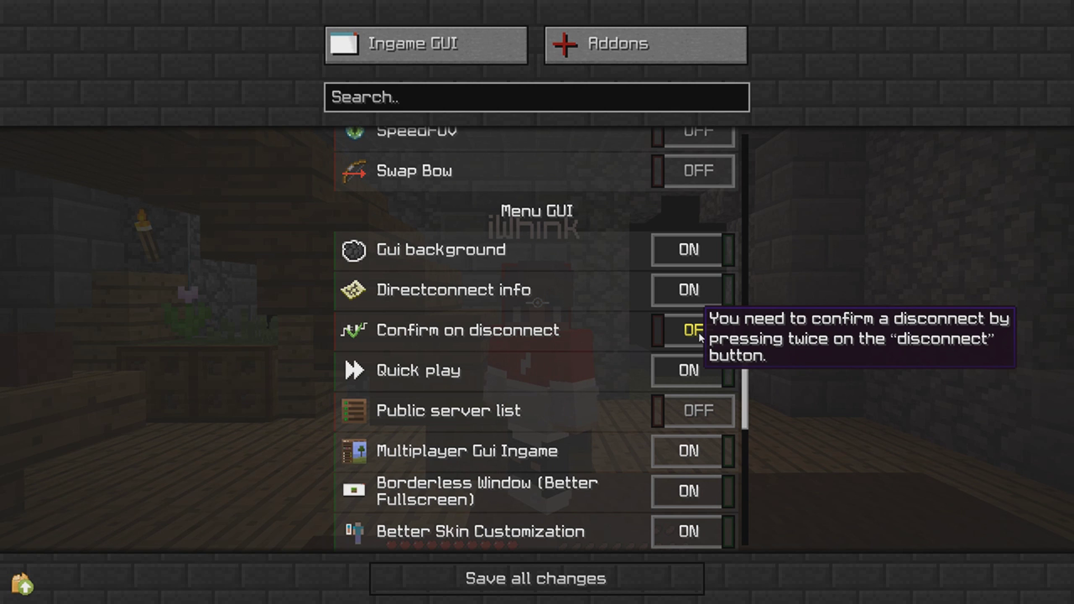
scroll(701, 382, "down", 1)
scroll(719, 358, "down", 1)
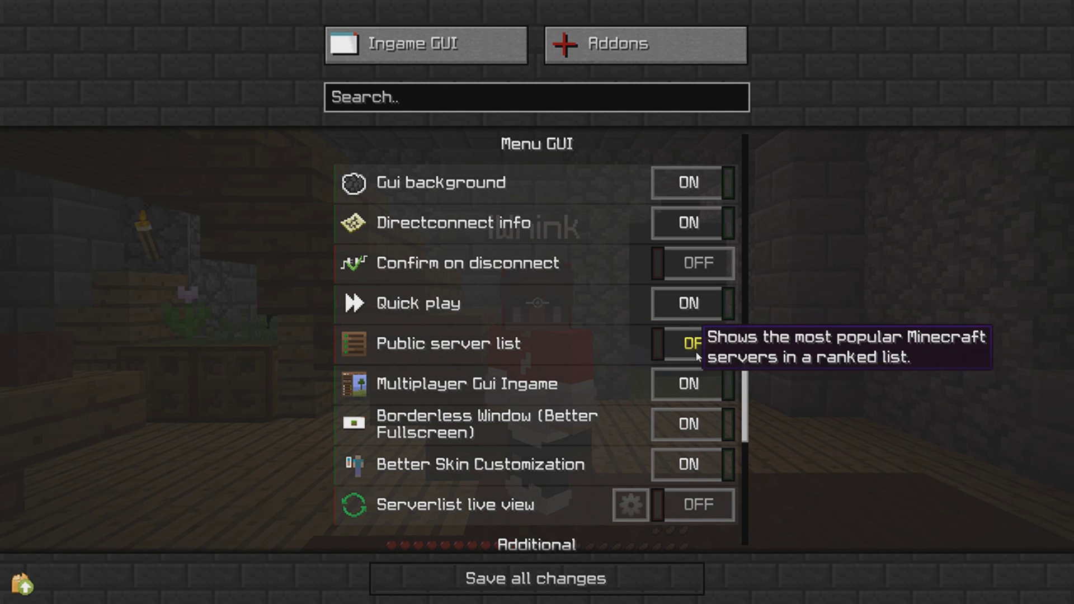
scroll(719, 358, "down", 3)
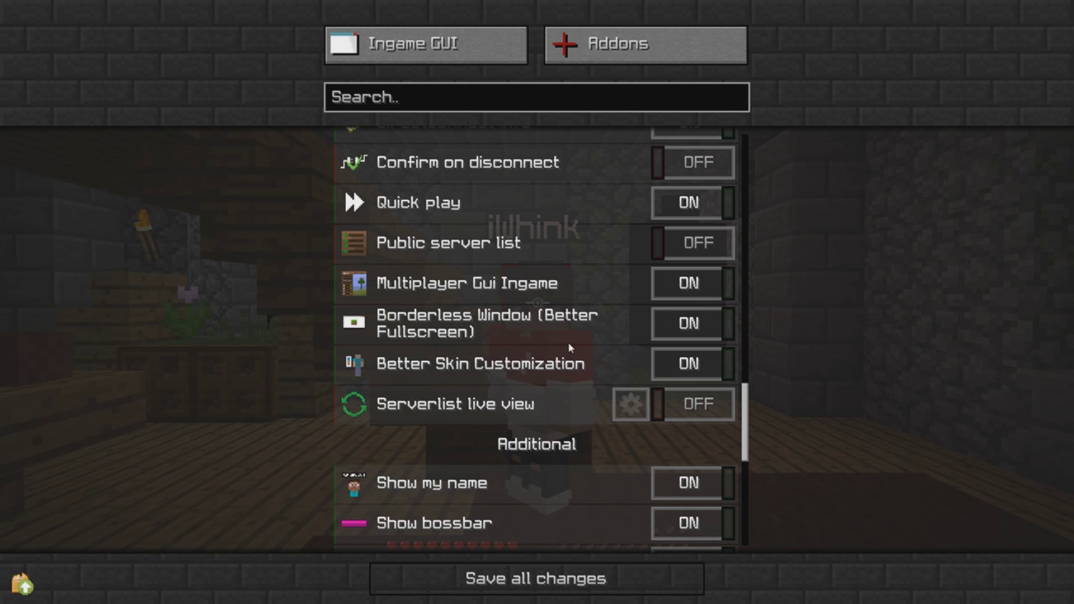
mouse_move(473, 342)
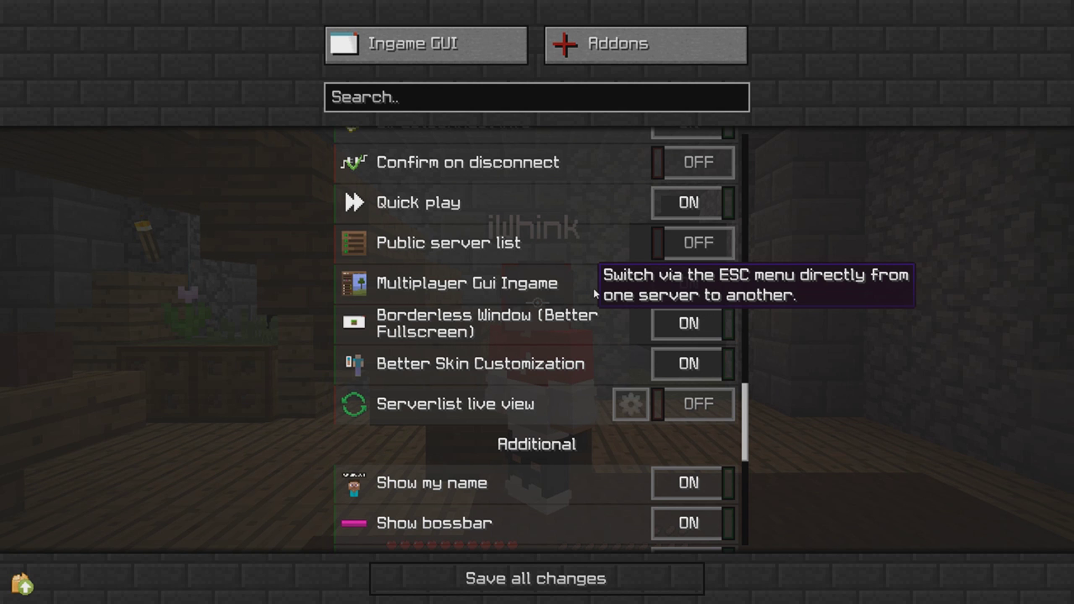
- Back out of the settings to the game, then open and close the chat
key("Escape")
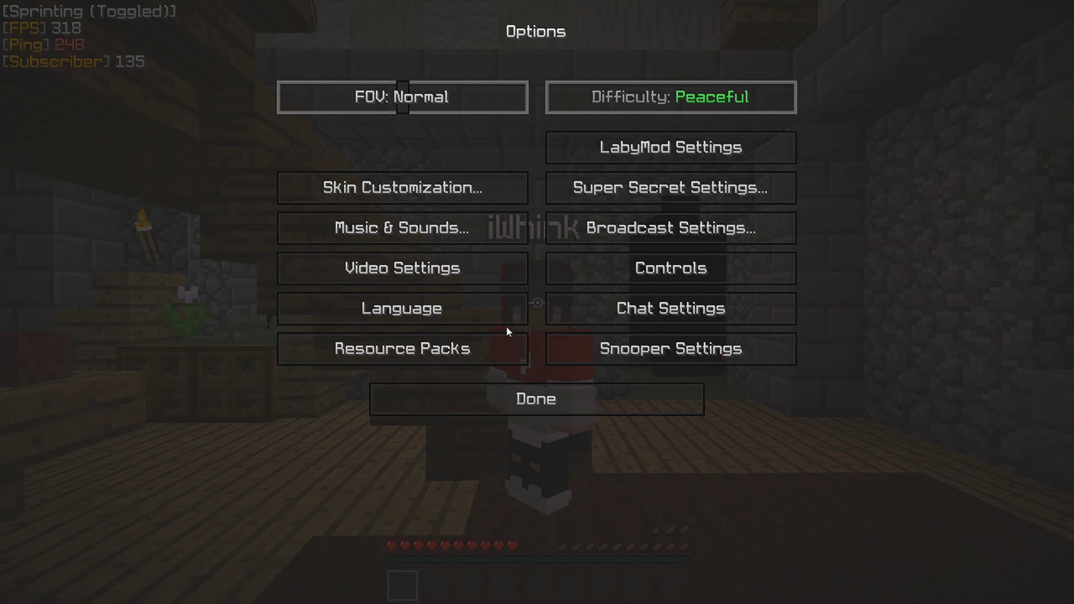
key("Escape")
key("t")
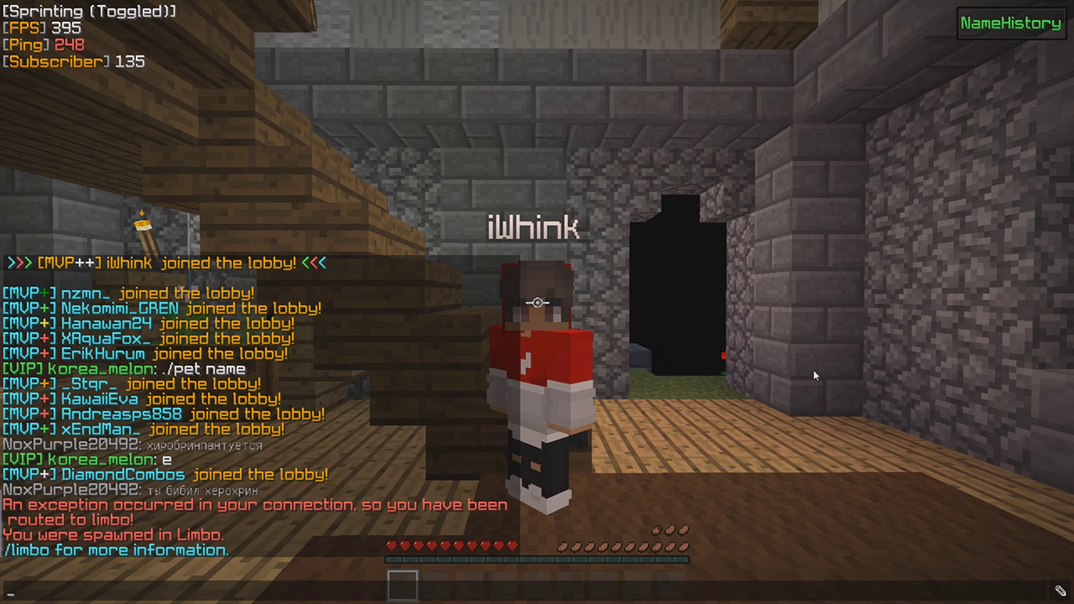
key("Escape")
key("Escape")
- Reopen the LabyMod settings and switch Show my name off and back on
left_click(426, 302)
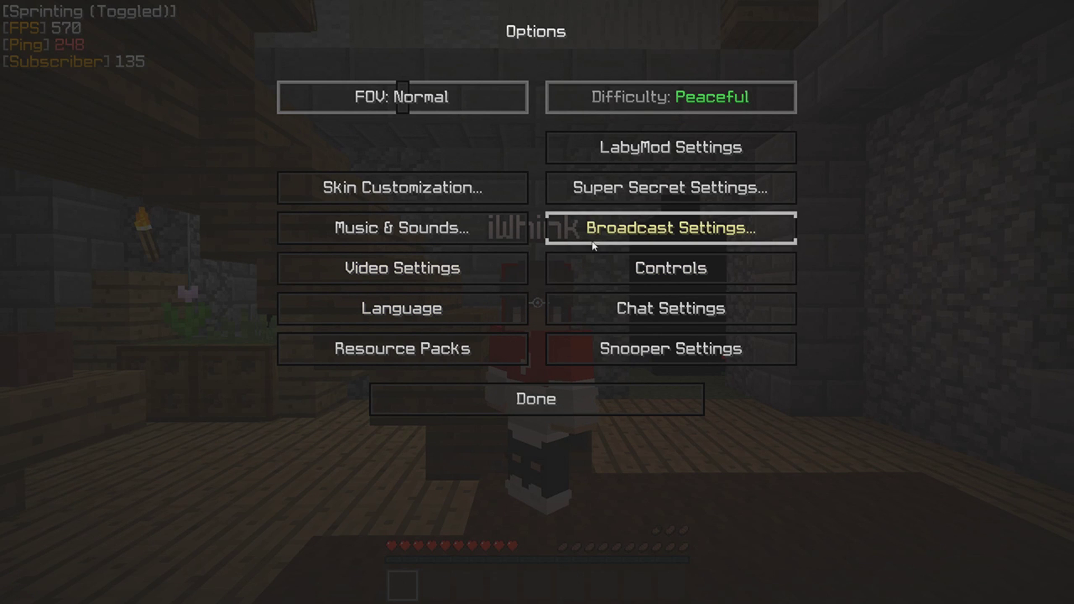
left_click(609, 148)
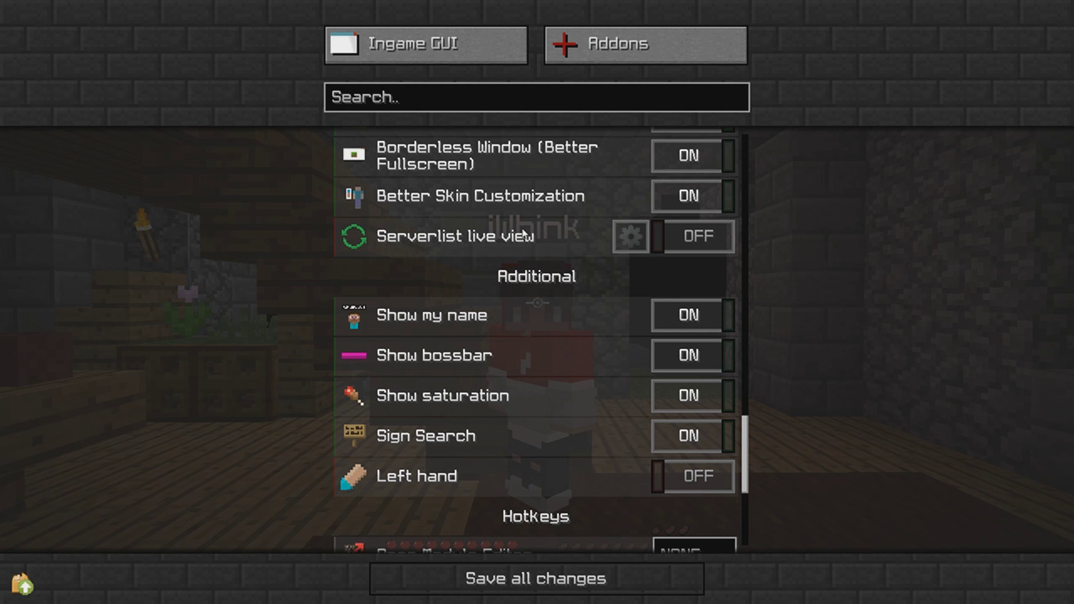
left_click(692, 320)
left_click(691, 320)
- Scroll to the cape options, turn LabyMod Capes off and give OPTIFINE cape priority
scroll(498, 409, "down", 5)
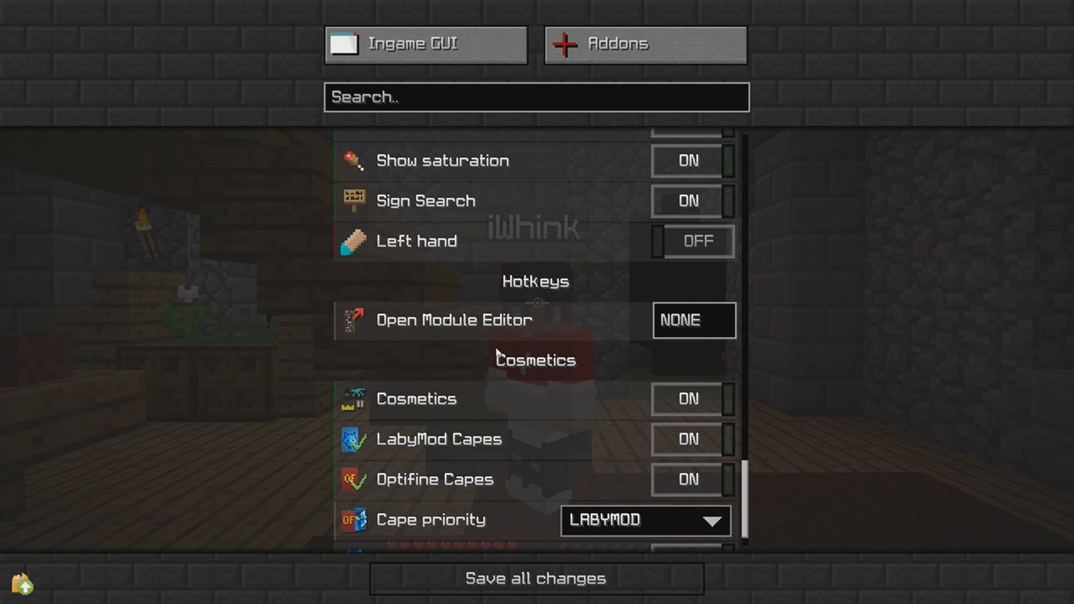
scroll(551, 380, "down", 1)
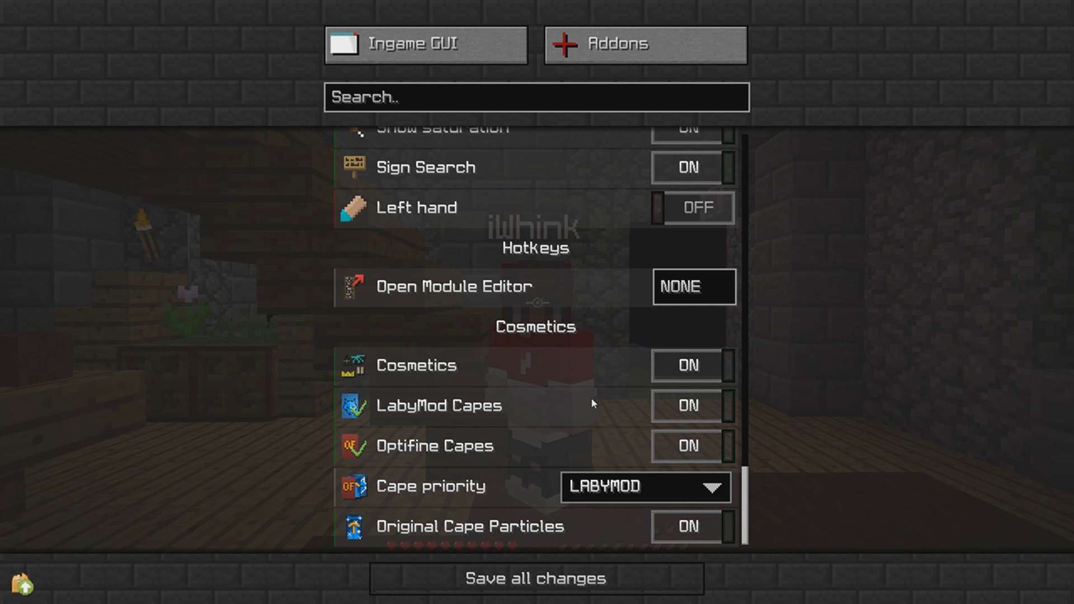
scroll(594, 404, "down", 1)
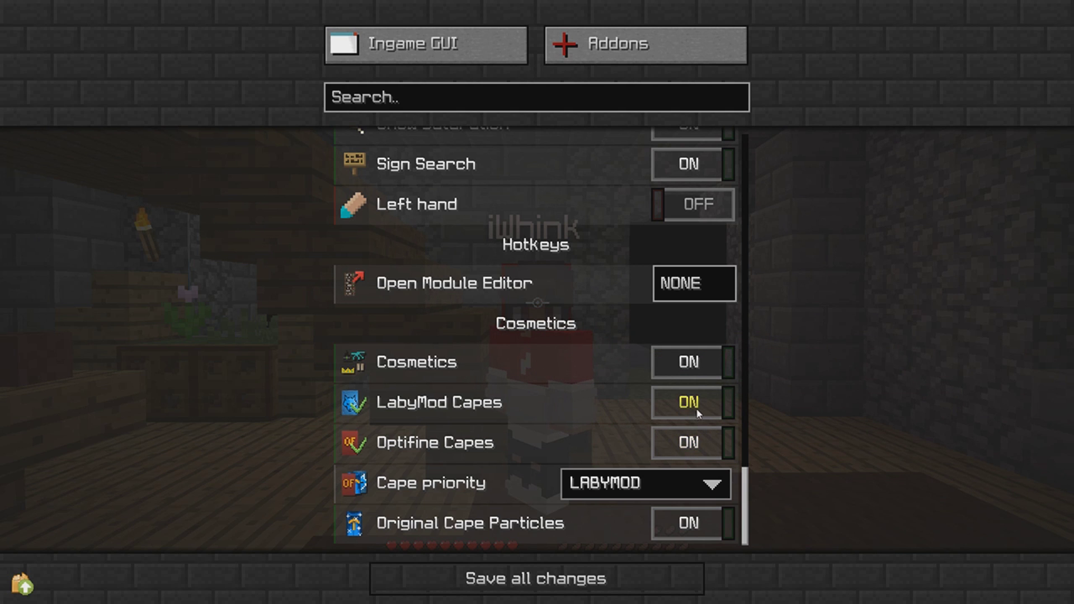
left_click(680, 476)
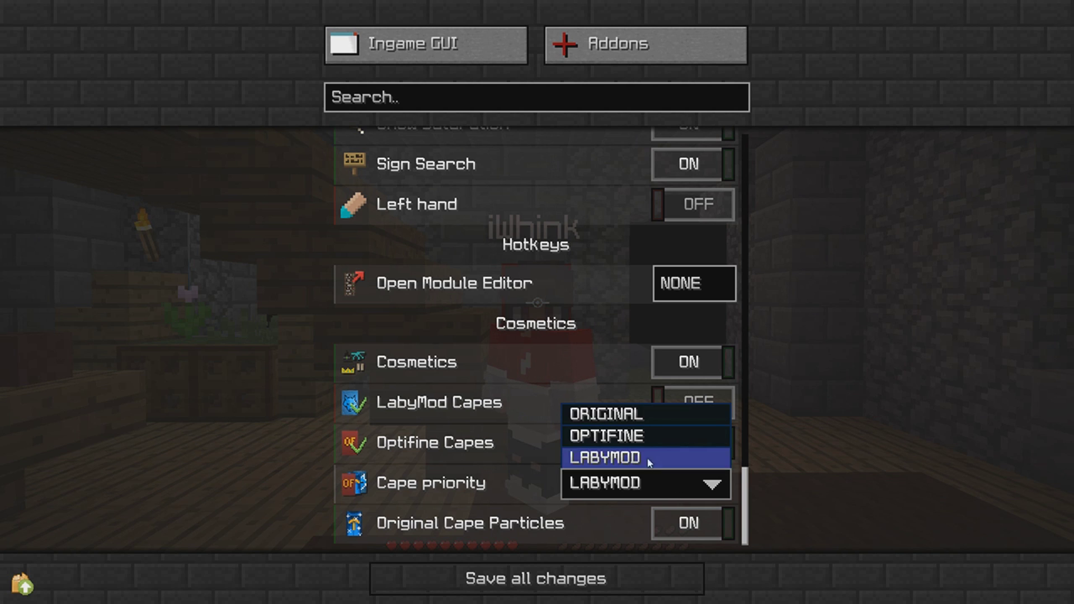
left_click(627, 438)
- Set cape priority back to LABYMOD, toggle LabyMod Capes, and switch to the Addons list
left_click(652, 484)
left_click(610, 464)
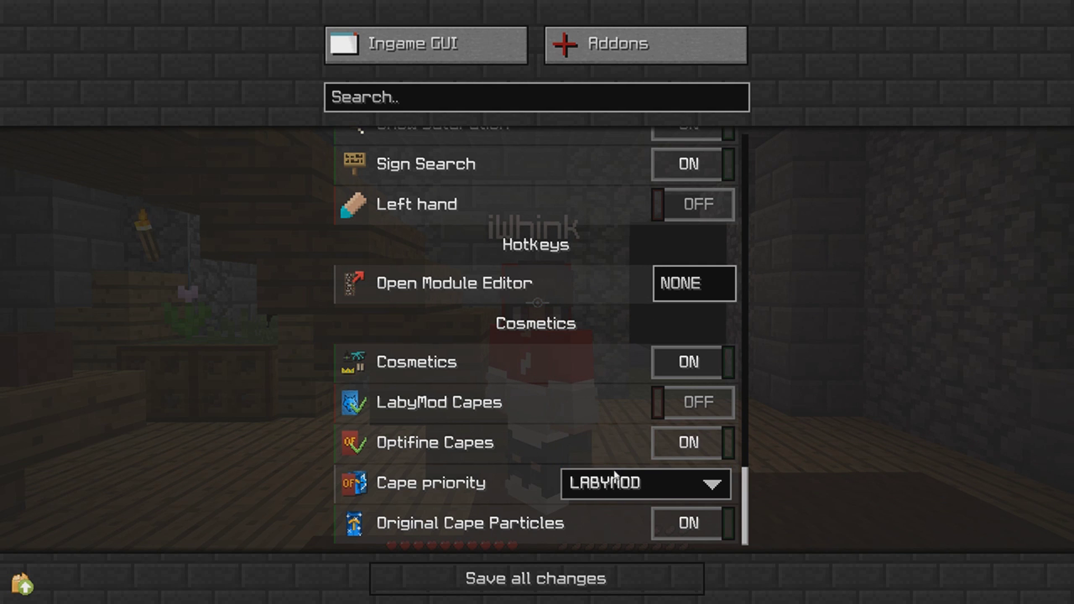
left_click(671, 400)
left_click(674, 404)
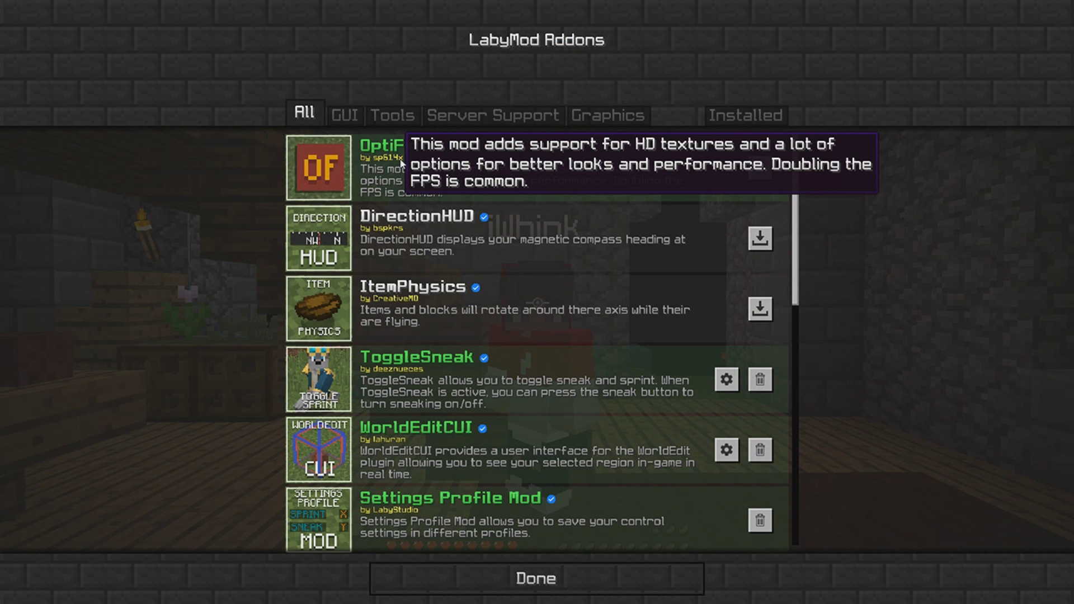
scroll(570, 266, "down", 10)
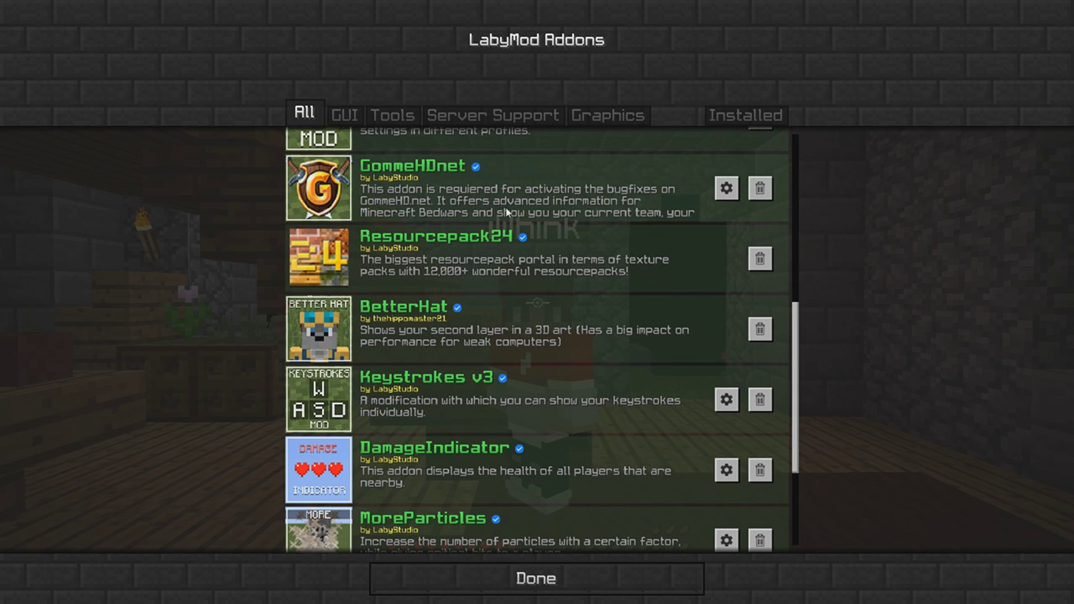
scroll(570, 266, "up", 6)
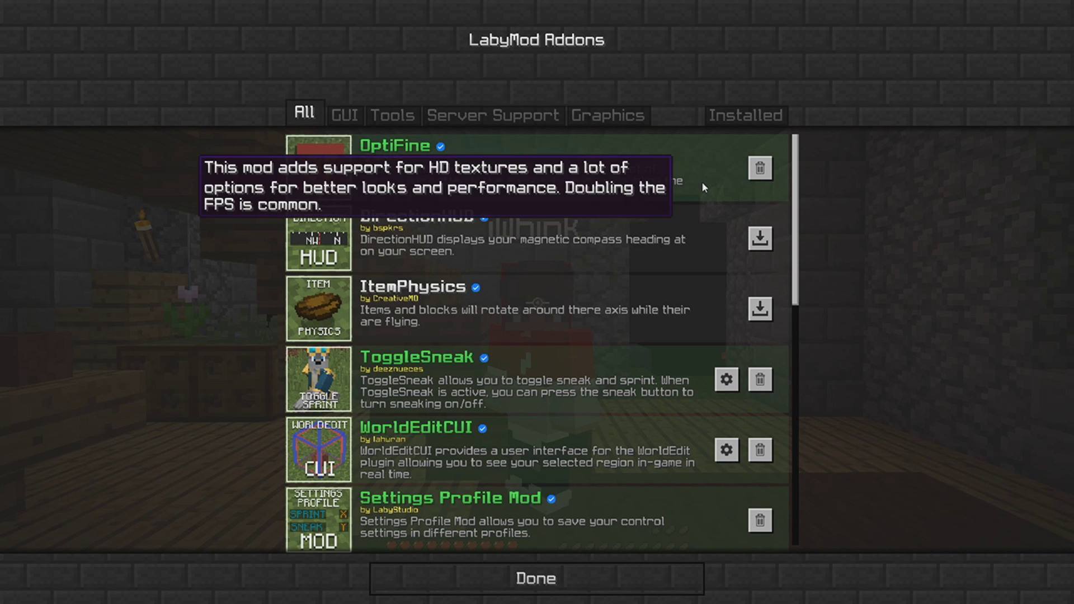
scroll(703, 182, "down", 1)
scroll(705, 181, "up", 1)
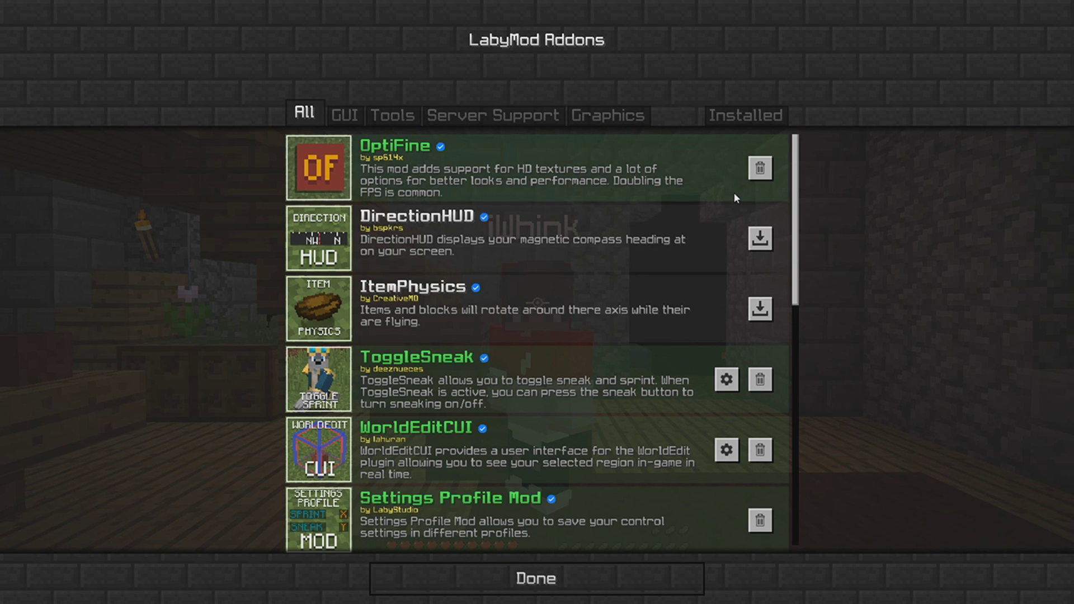
scroll(649, 386, "down", 1)
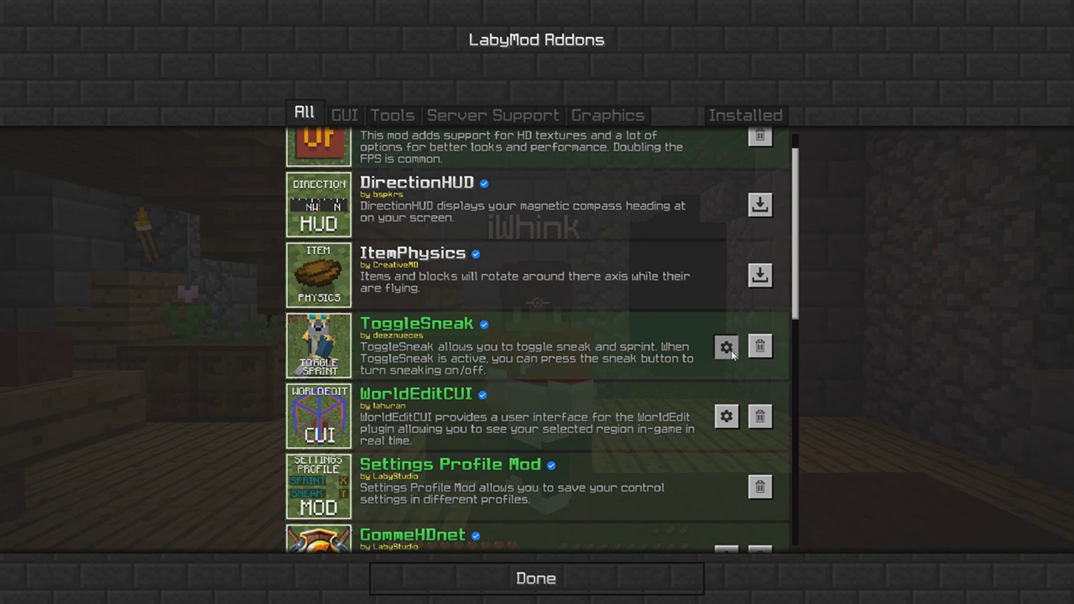
left_click(726, 348)
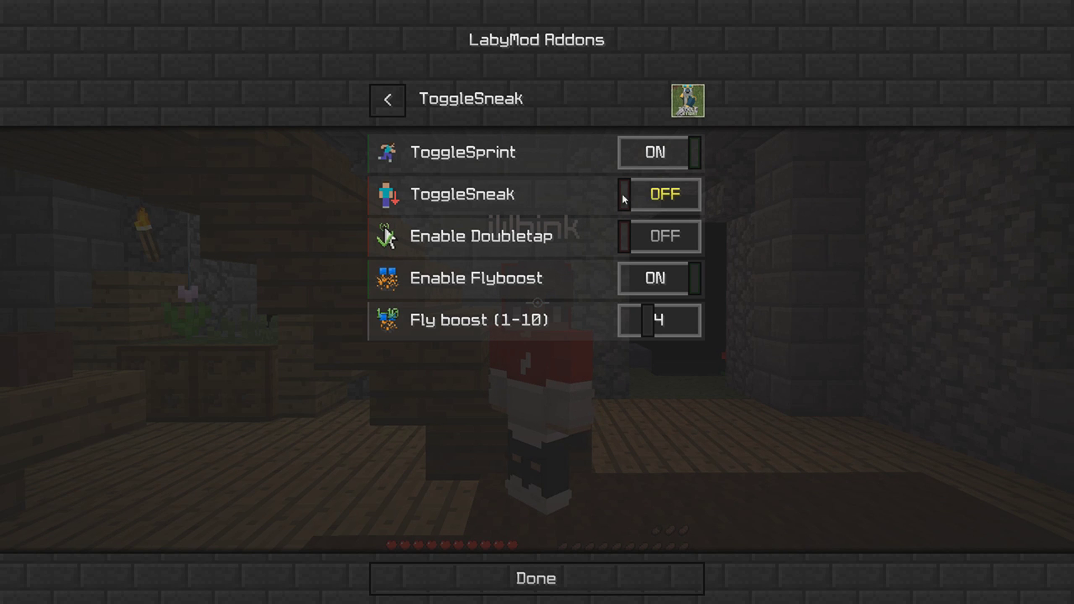
left_click(657, 200)
left_click(670, 197)
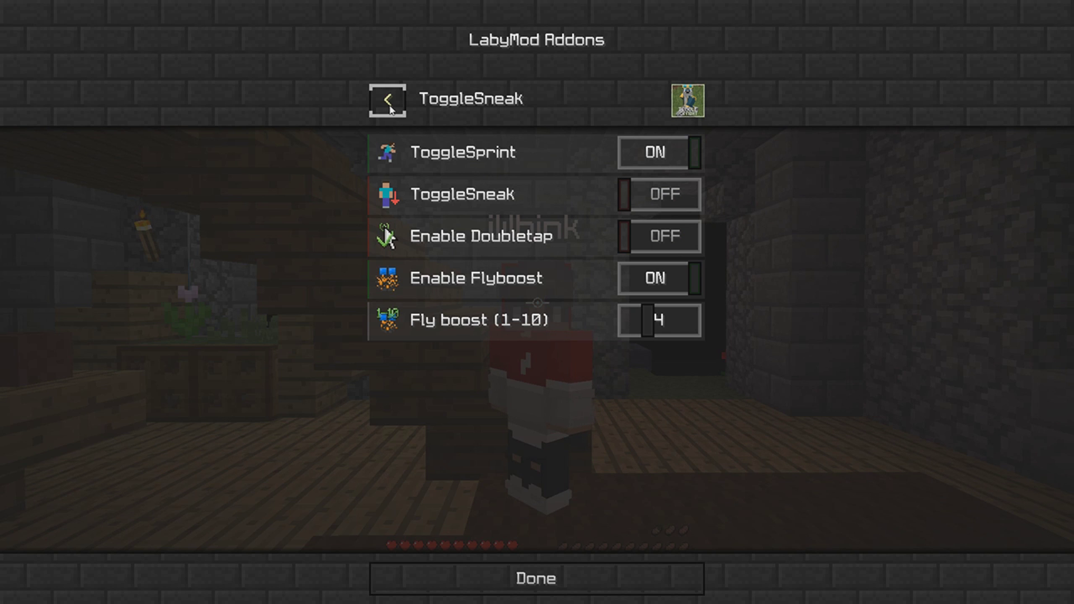
left_click(388, 100)
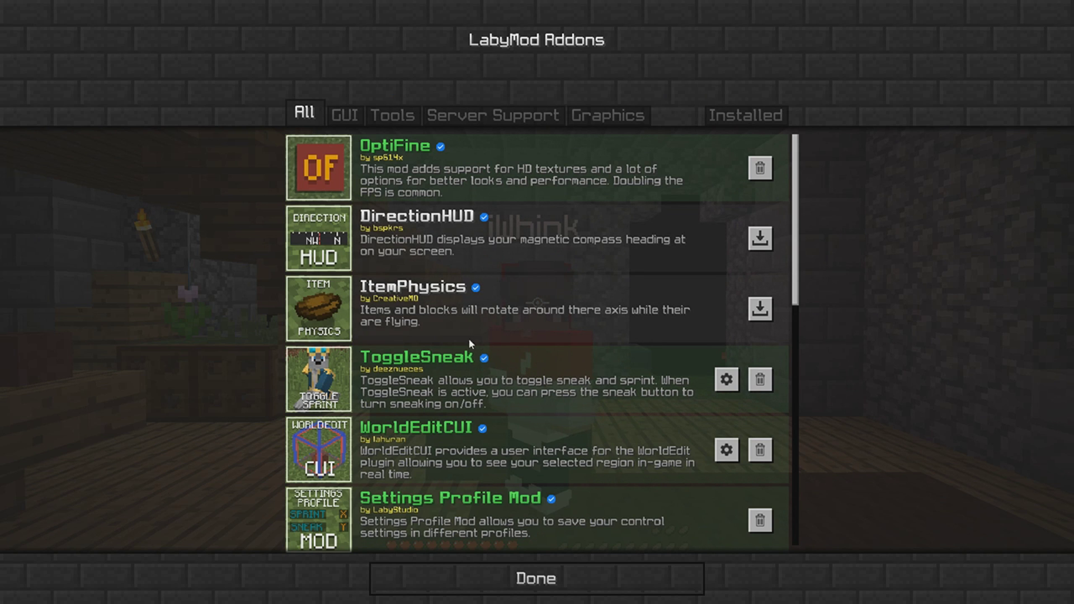
- Scroll down the Addons list to the MoreParticles addon
scroll(579, 381, "down", 2)
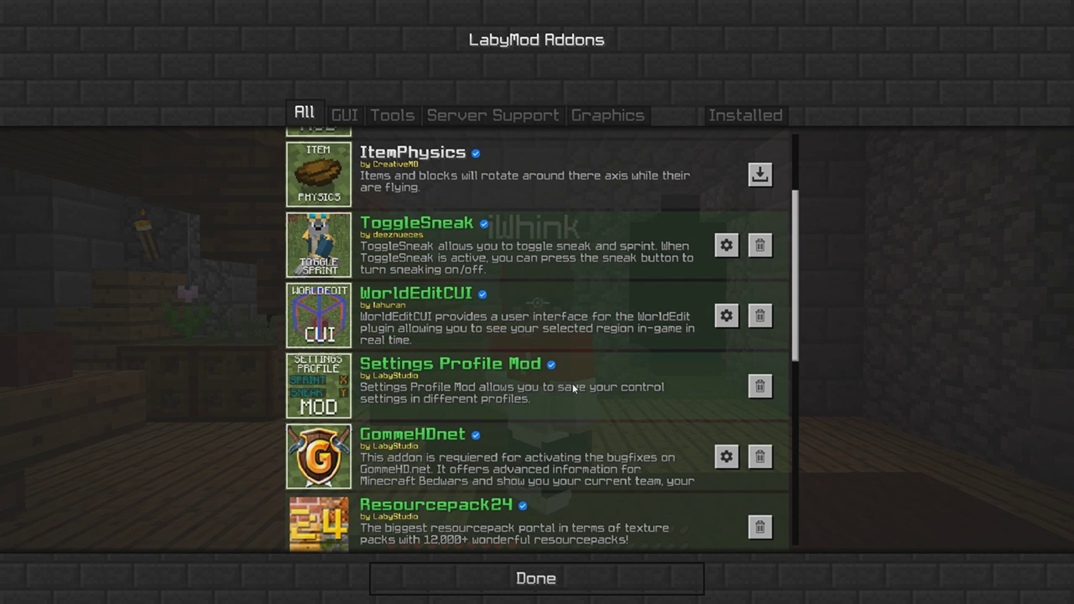
scroll(554, 374, "down", 3)
scroll(553, 418, "up", 1)
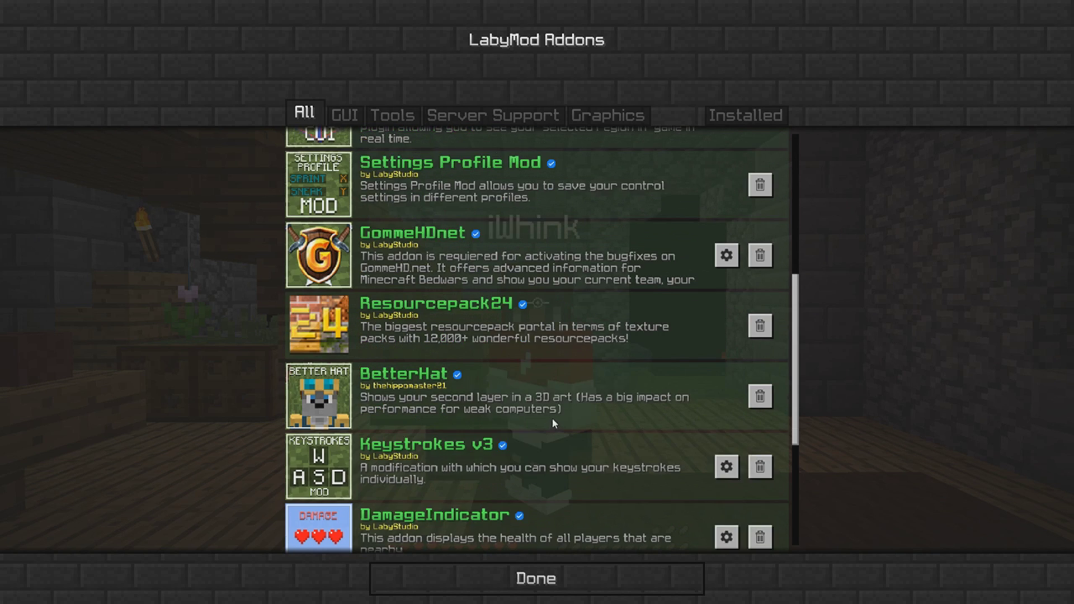
scroll(579, 445, "down", 1)
scroll(580, 445, "down", 1)
scroll(555, 457, "down", 2)
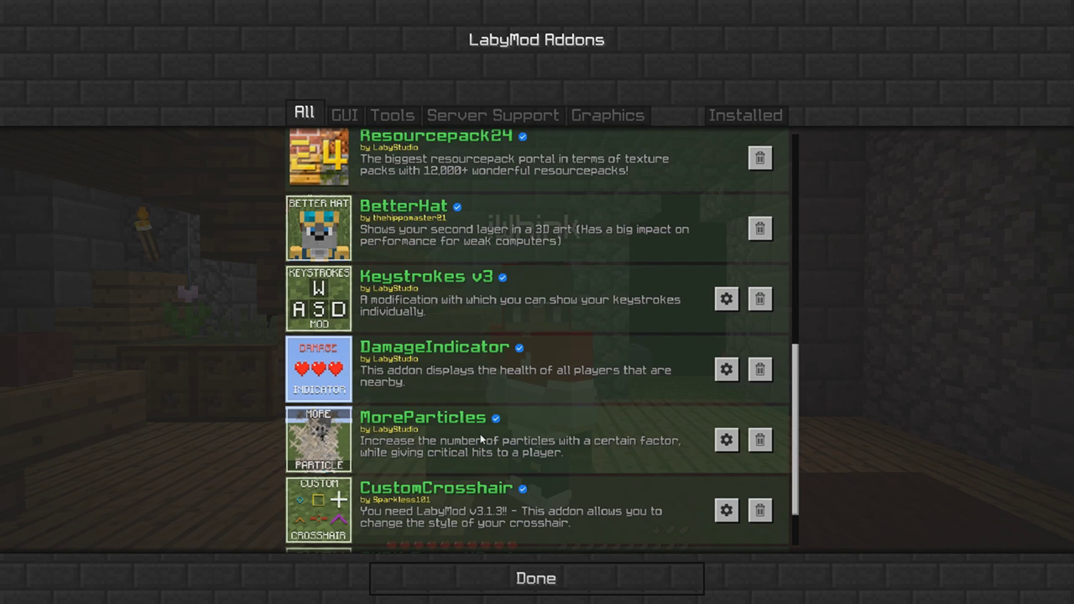
scroll(495, 369, "down", 1)
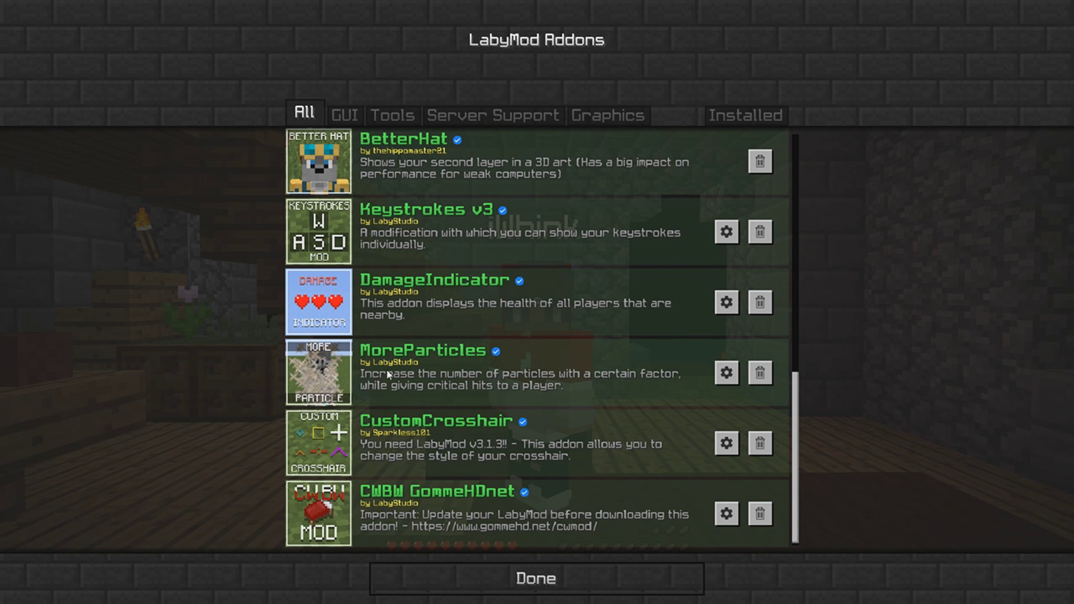
- Set the MoreParticles particle multiplier to 2 and go back to the addons list
left_click(722, 373)
left_click_drag(669, 199, 626, 192)
left_click(392, 101)
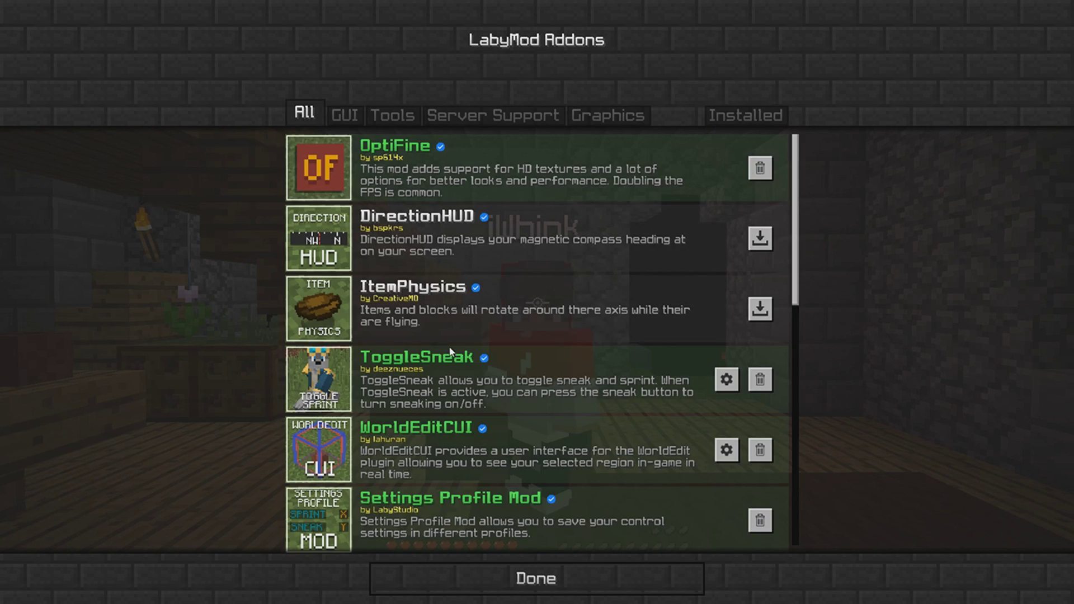
scroll(463, 346, "down", 3)
scroll(464, 346, "down", 6)
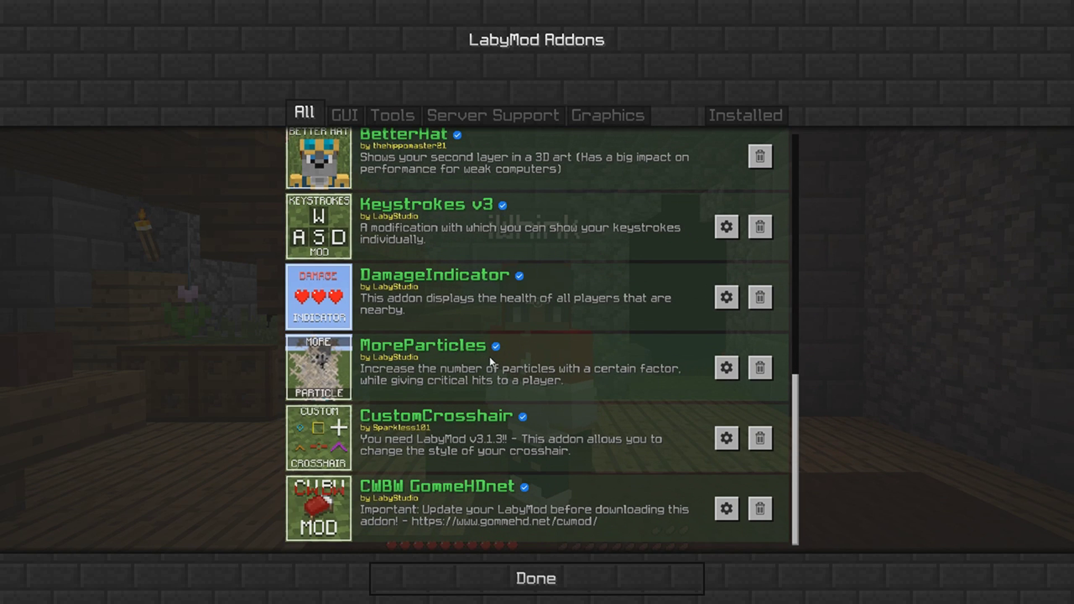
- Open the LabyMod GUI module editor and reposition the Info module block on the preview
scroll(521, 367, "up", 3)
key("Escape")
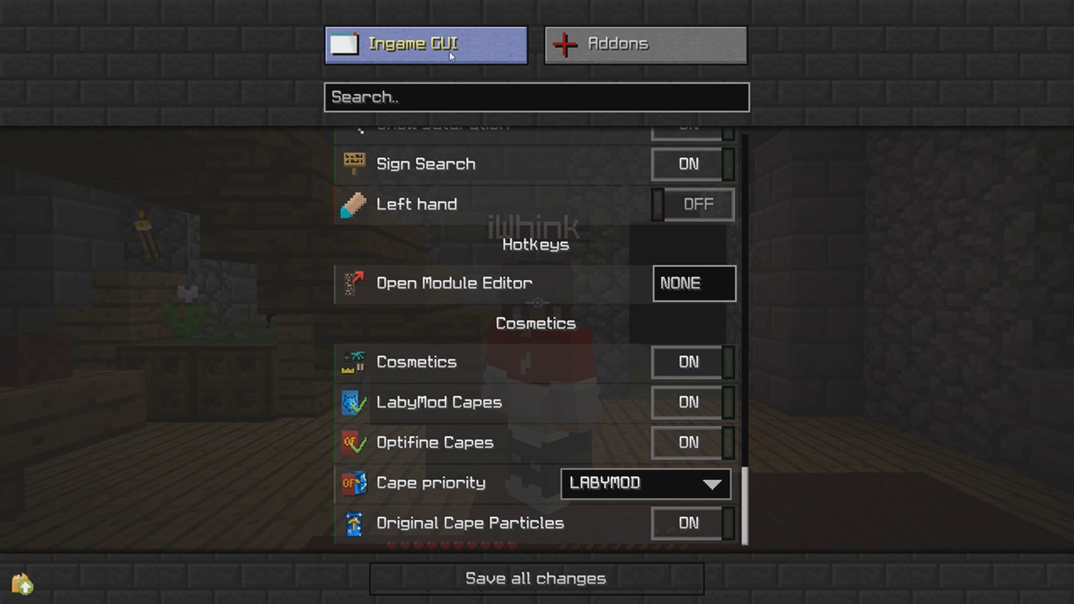
left_click(454, 44)
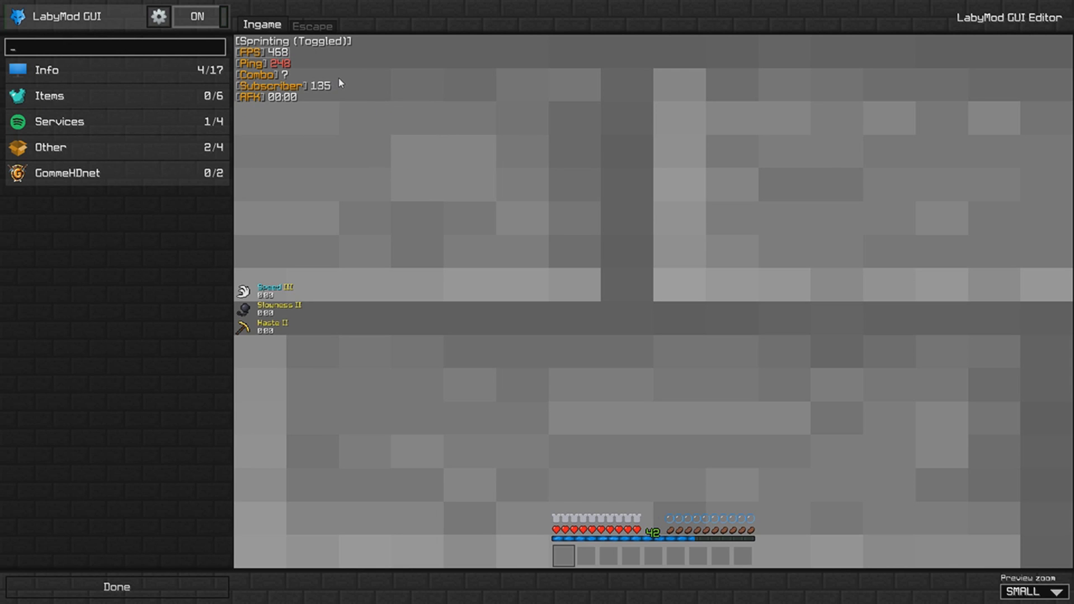
left_click_drag(281, 46, 281, 45)
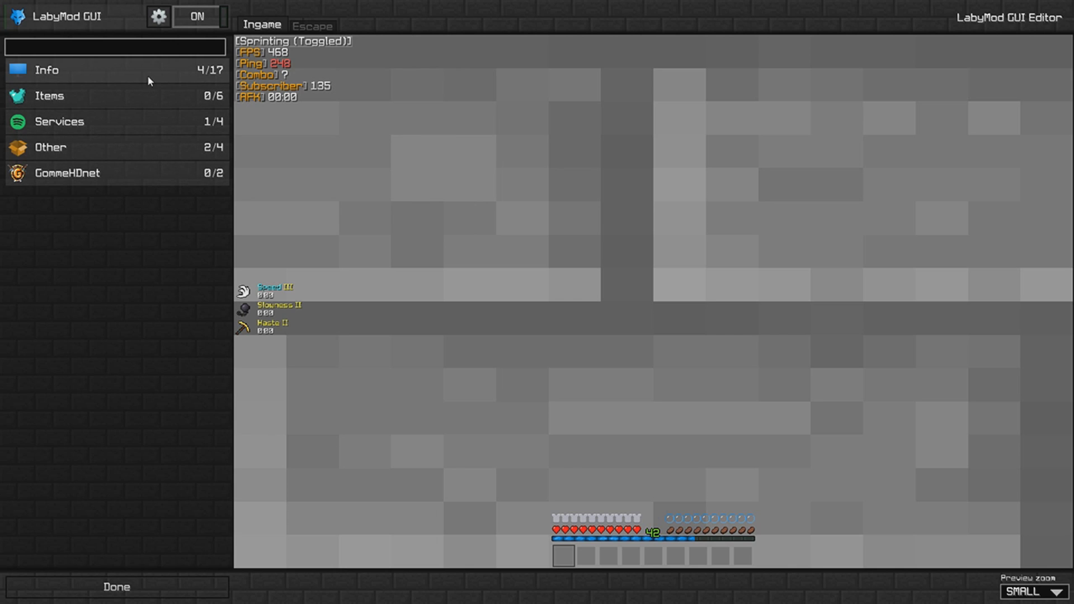
- In the Info group, toggle FPS, Coordinates, F Direction, Clock, Date and Combo, keeping FPS and Combo on
left_click(148, 76)
double_click(207, 51)
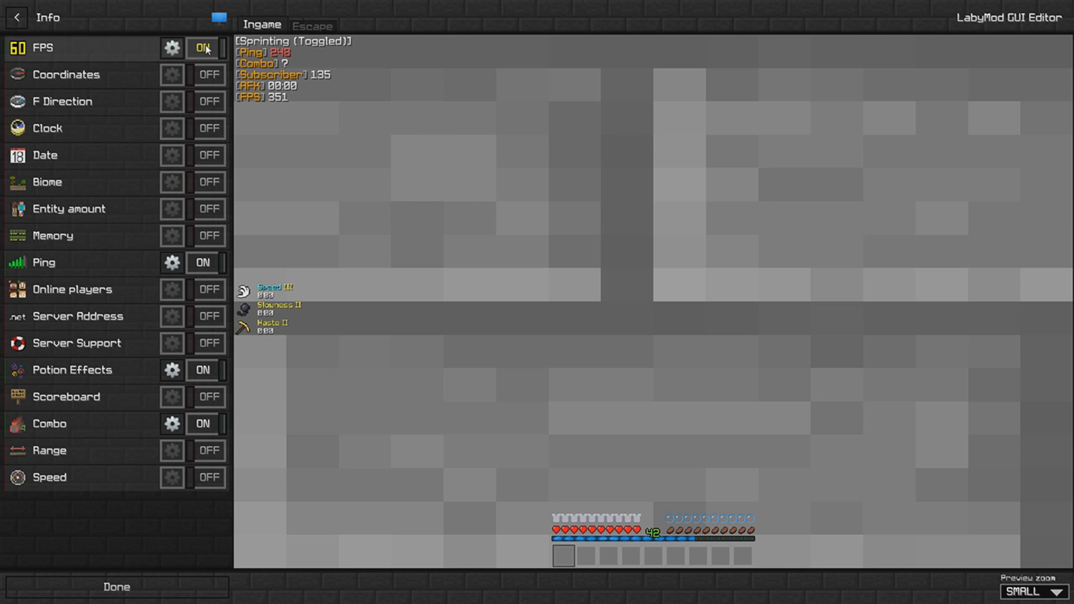
left_click(204, 78)
left_click(204, 78)
left_click(204, 103)
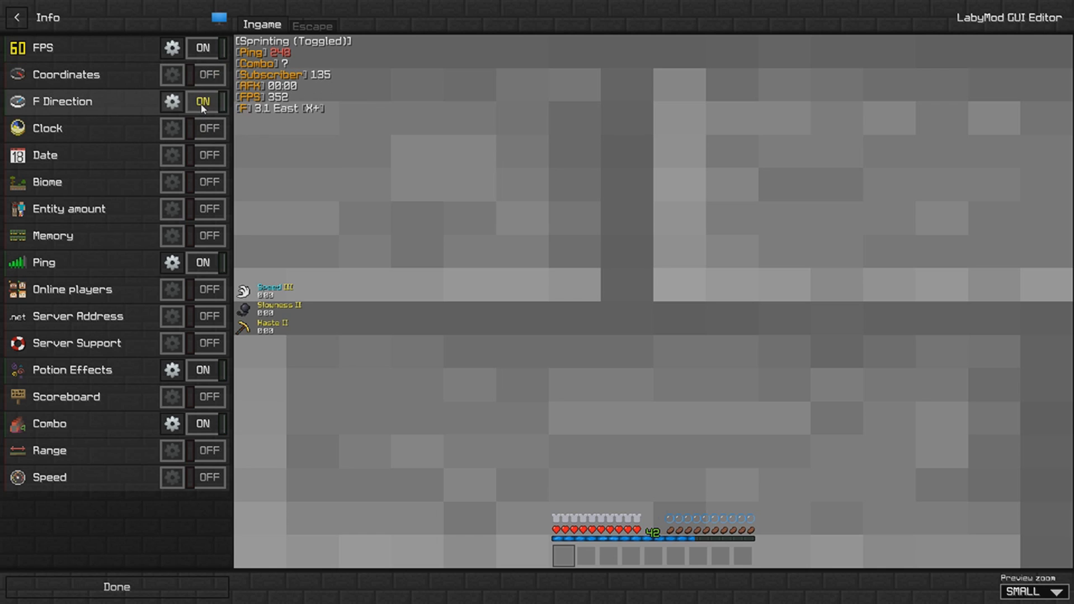
left_click(204, 103)
double_click(205, 130)
left_click(205, 159)
left_click(205, 159)
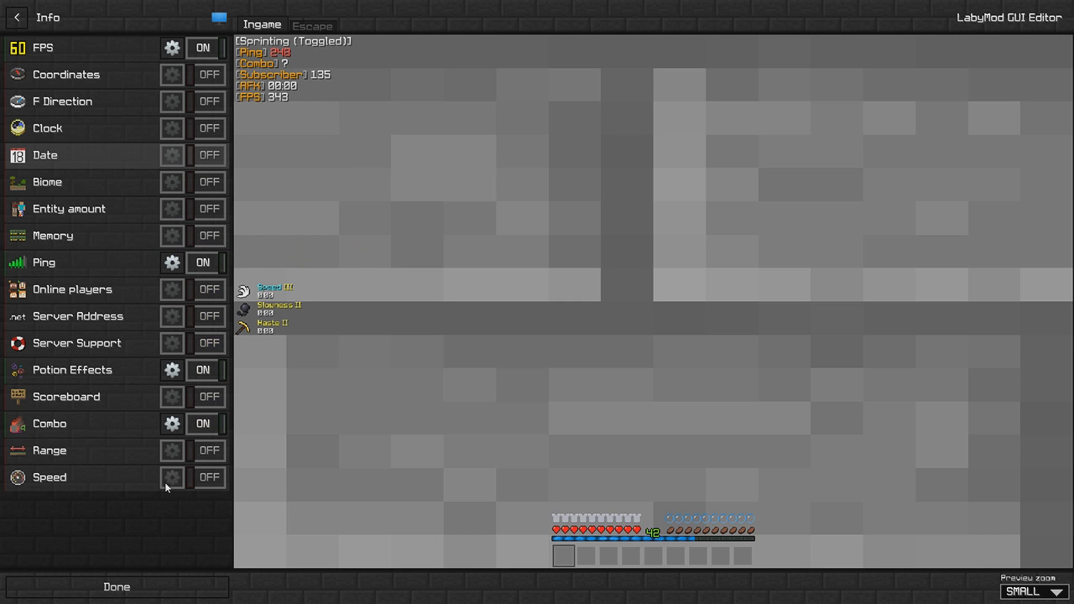
double_click(213, 431)
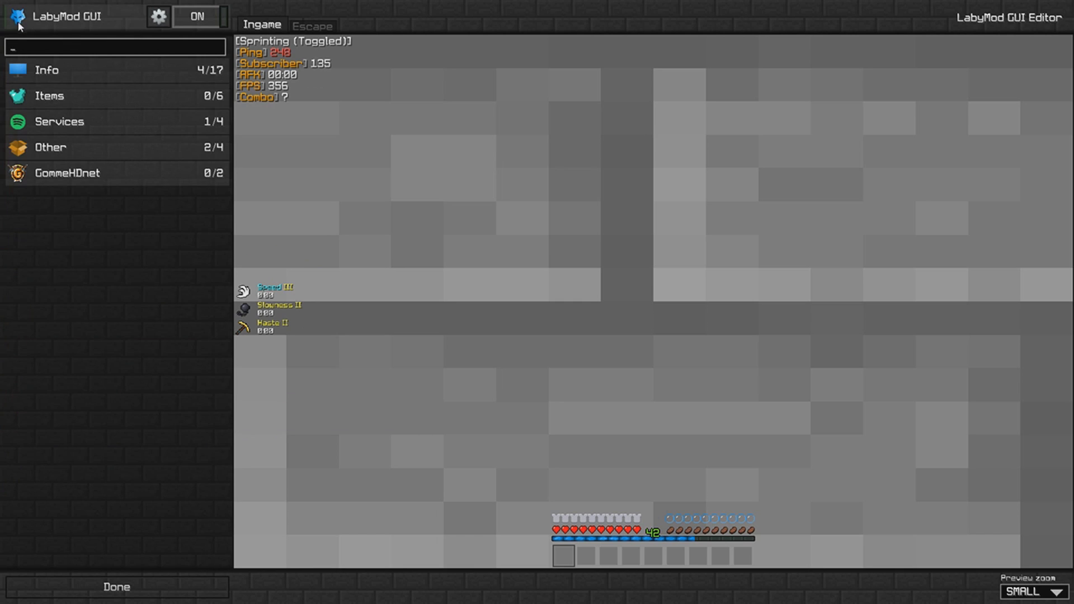
- Turn on every Items module (arrows, held item, helmet to boots), then turn them all off again
left_click(17, 17)
left_click(159, 87)
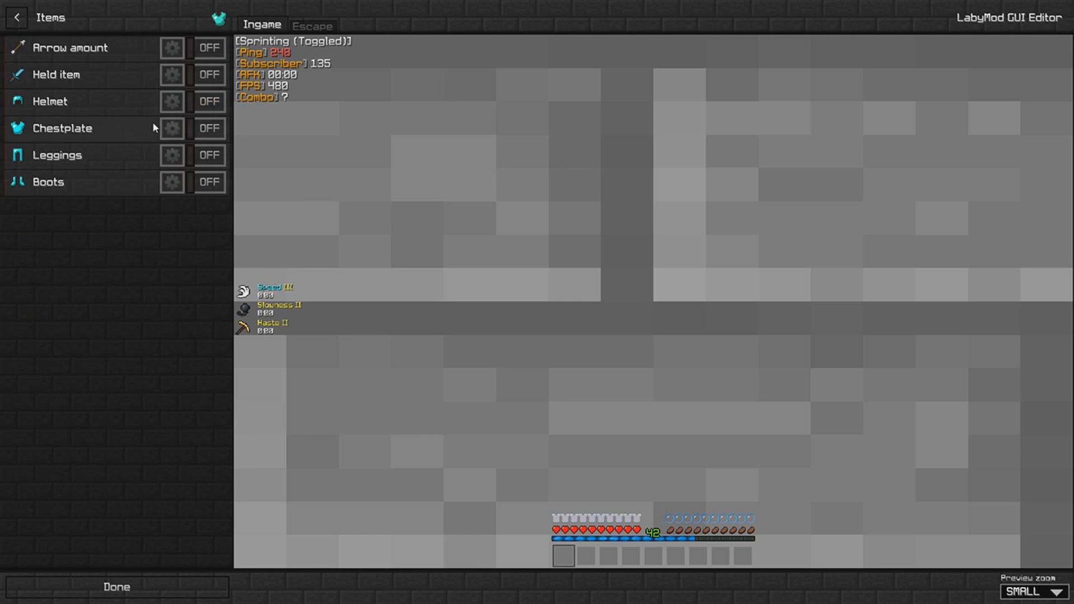
left_click(205, 56)
left_click(204, 74)
left_click(205, 101)
left_click(205, 128)
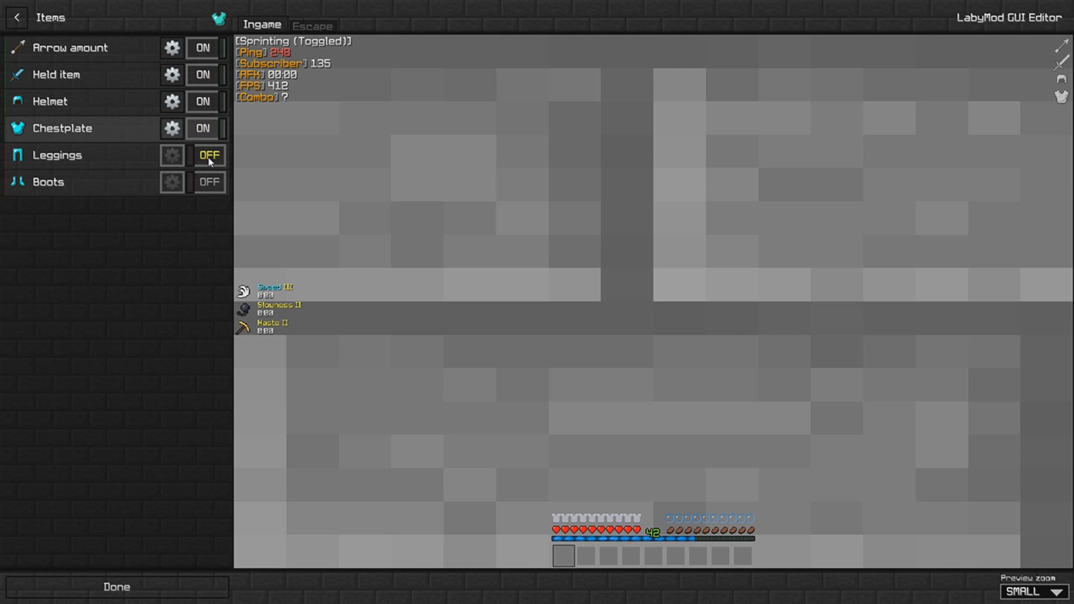
left_click(204, 155)
left_click(207, 181)
left_click(207, 182)
left_click(205, 155)
left_click(205, 129)
left_click(205, 101)
left_click(205, 74)
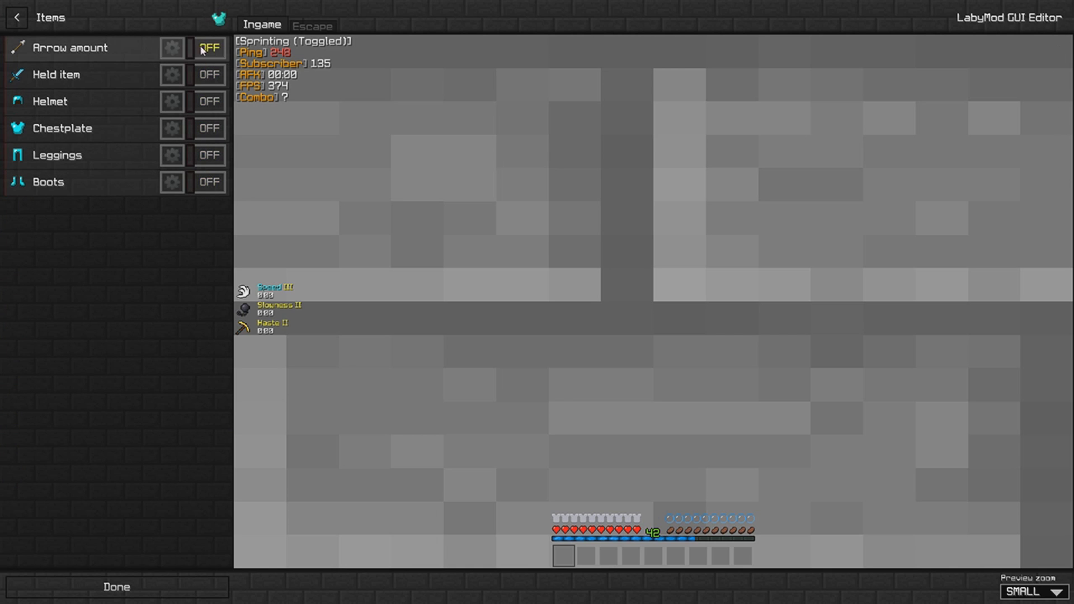
left_click(205, 48)
left_click(16, 17)
- In Services, try Spotify, keep the YouTube subscriber counter on, view its settings, and enable TeamSpeakText
left_click(107, 128)
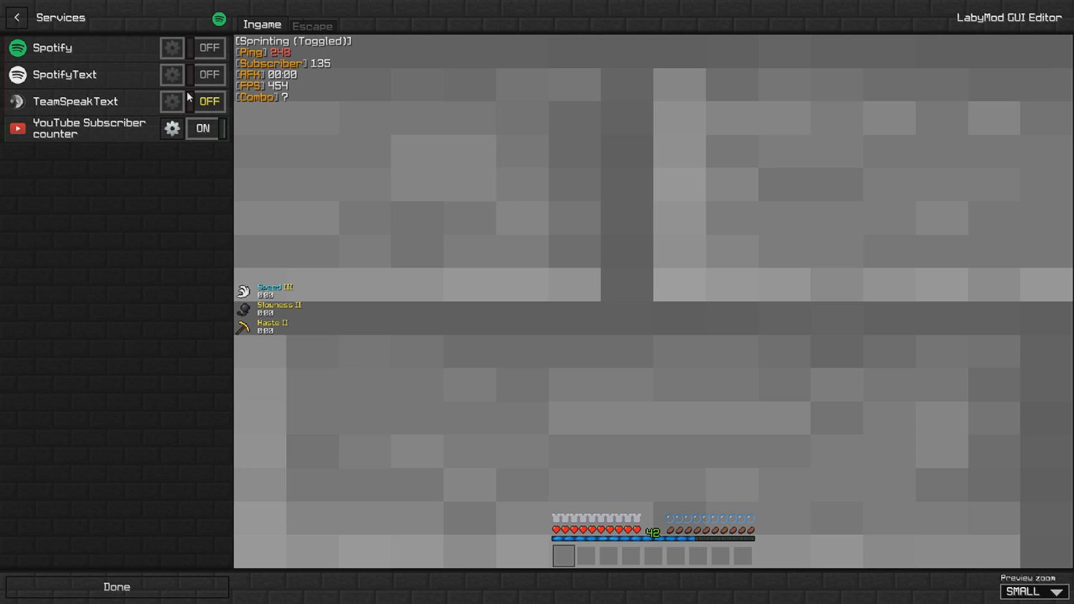
left_click(207, 47)
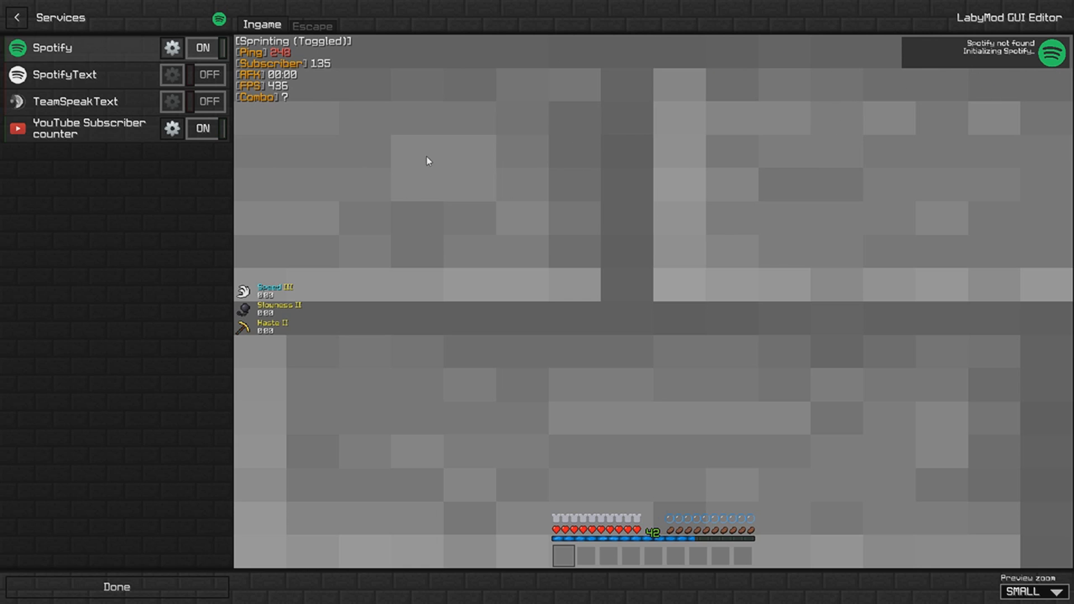
left_click(209, 51)
left_click(212, 133)
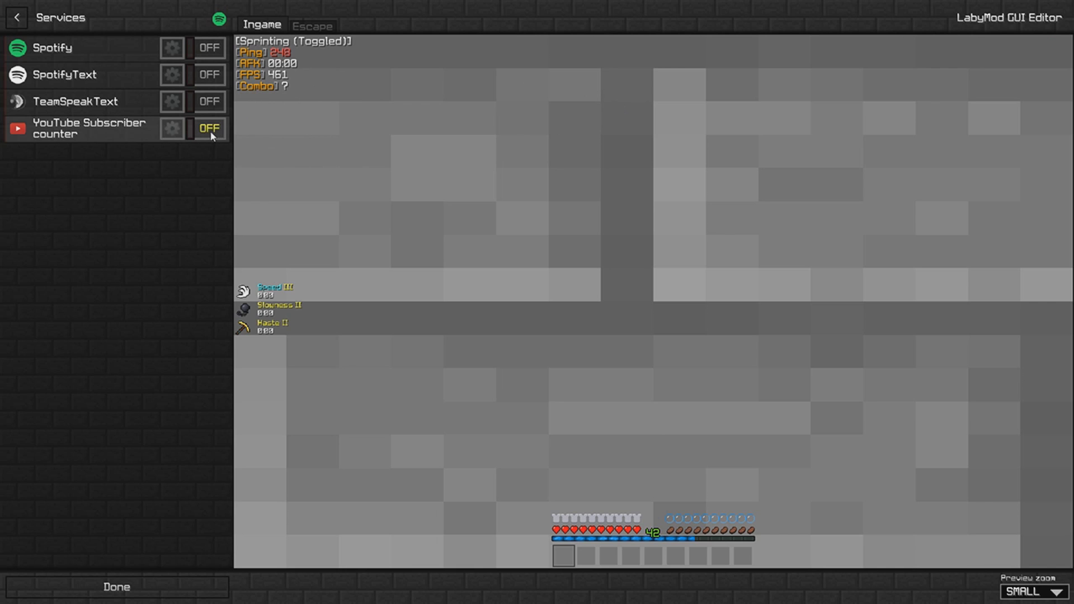
left_click(212, 134)
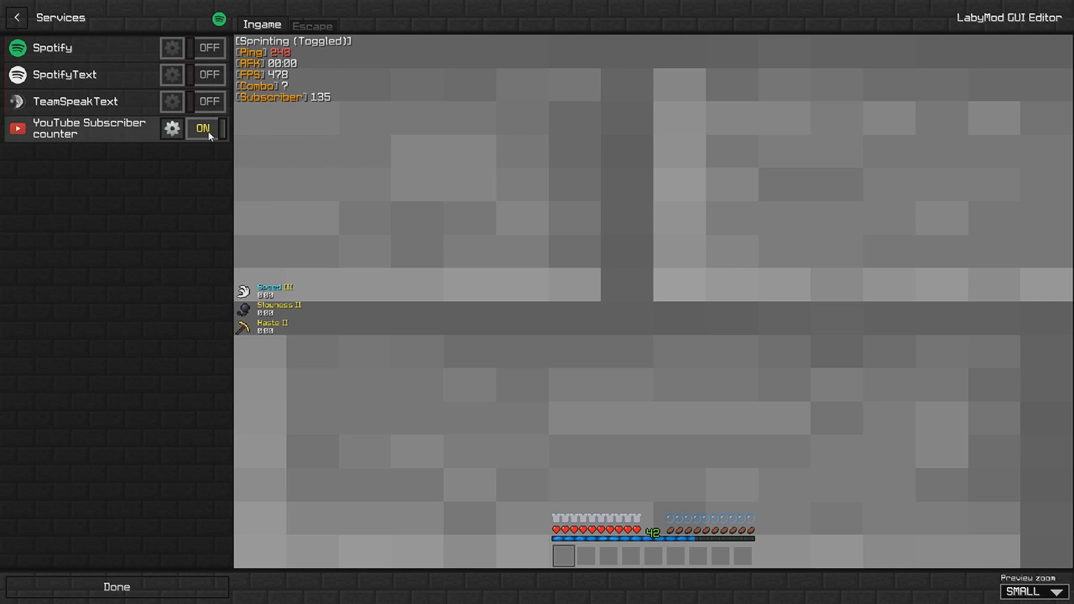
left_click(170, 134)
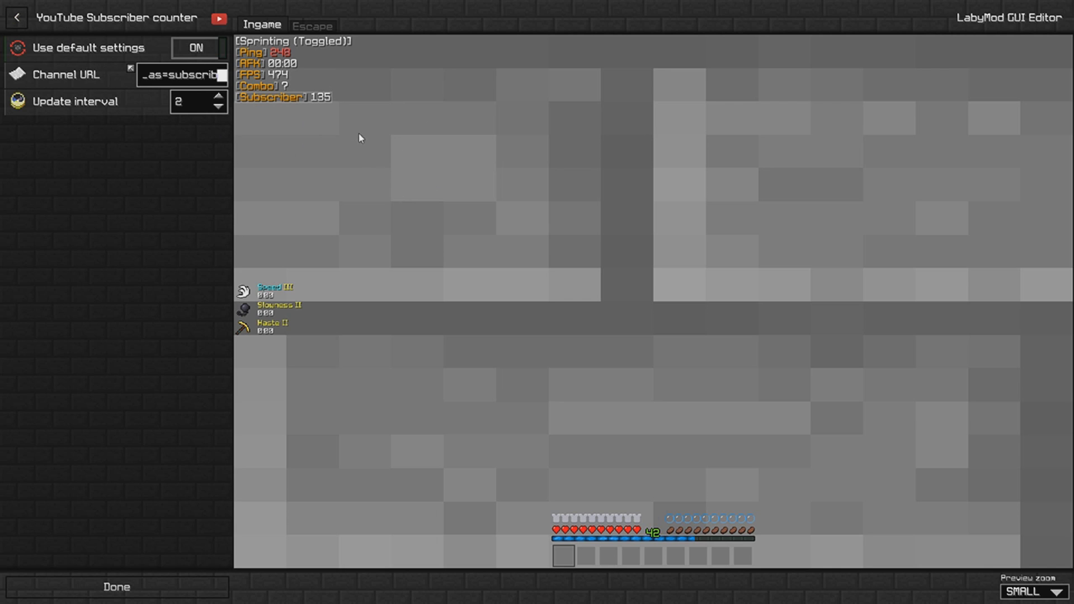
left_click(16, 17)
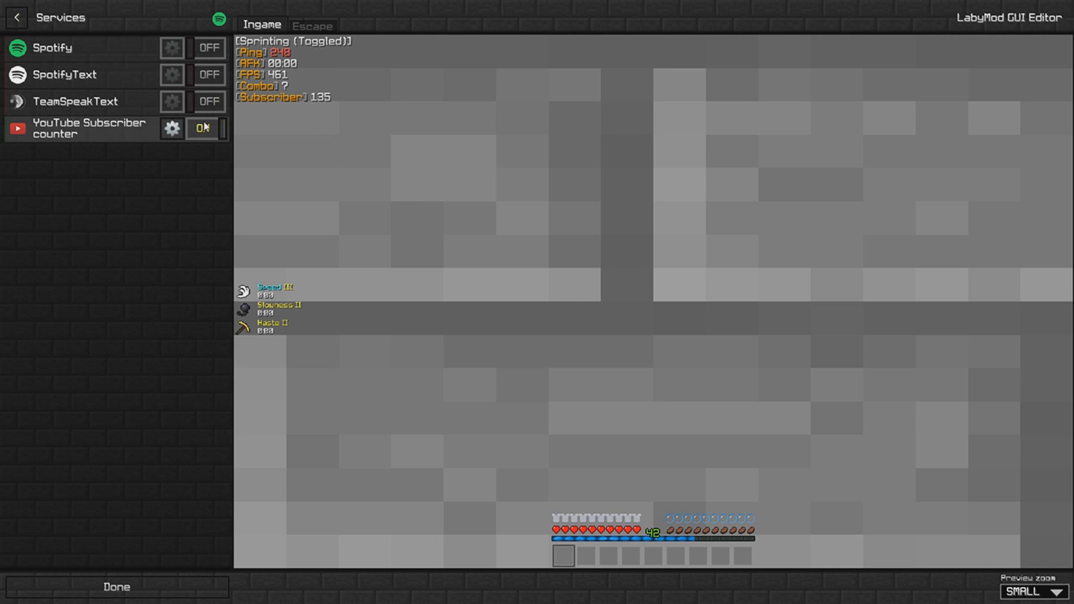
left_click(196, 102)
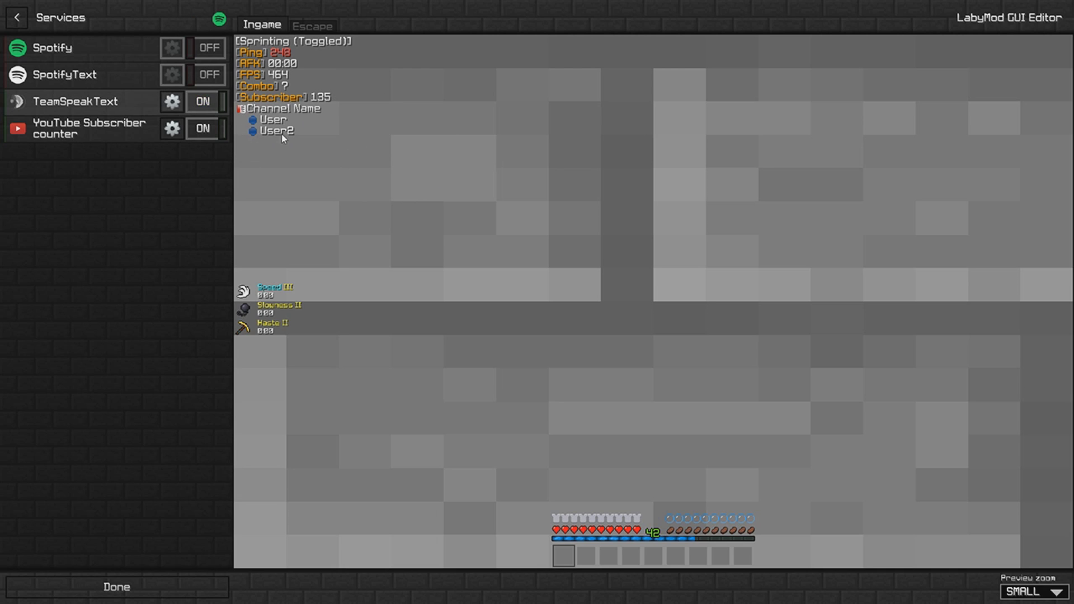
- Disable TeamSpeakText and try the GommeHDnet BedWars Iron and Gold Timers, leaving both off
left_click(206, 110)
left_click(17, 18)
left_click(155, 171)
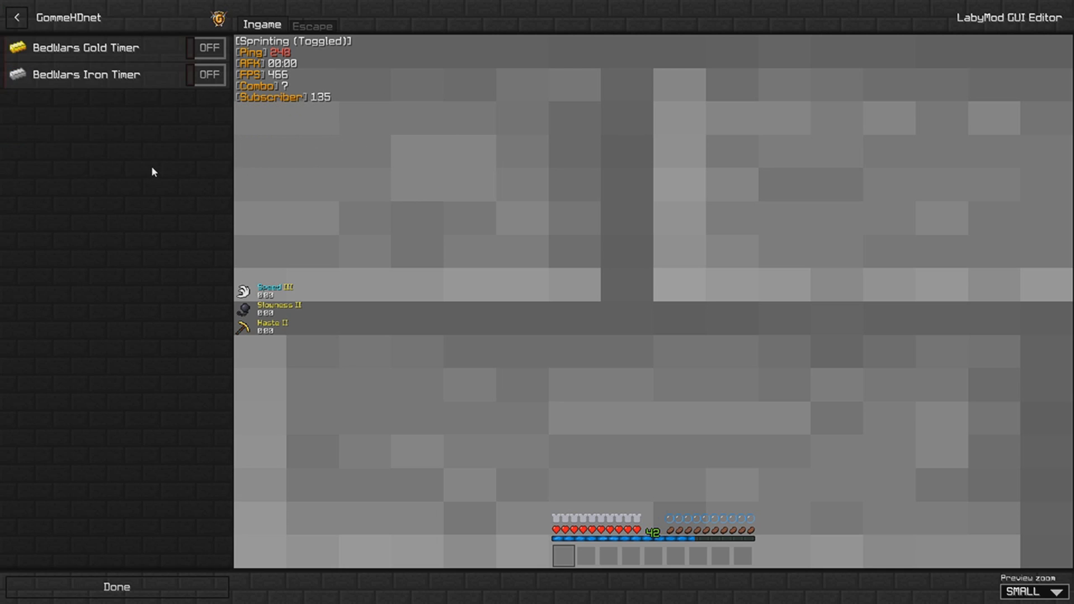
left_click(207, 76)
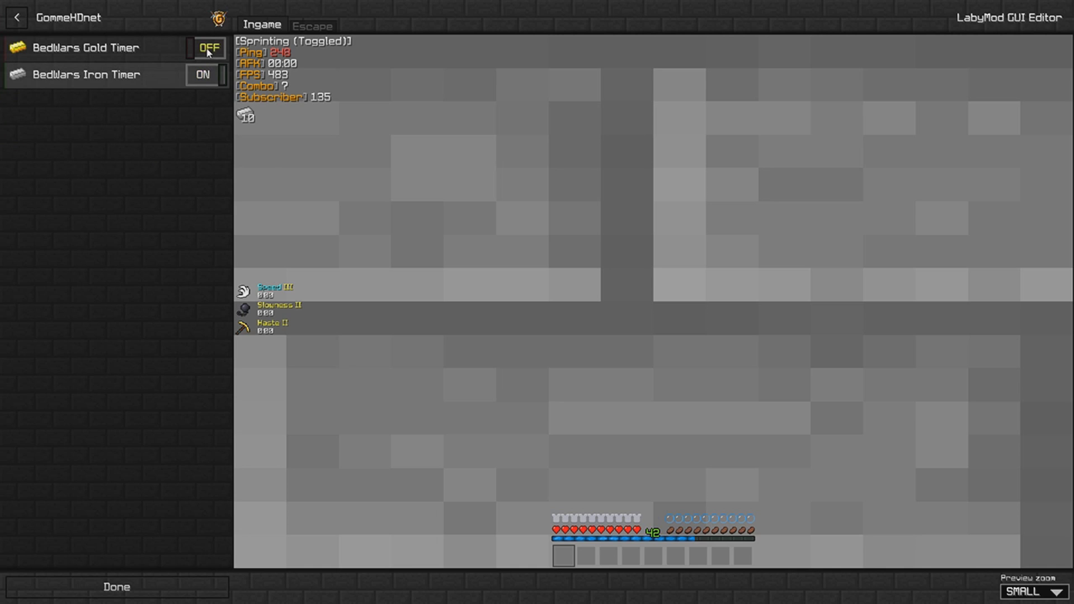
left_click(206, 48)
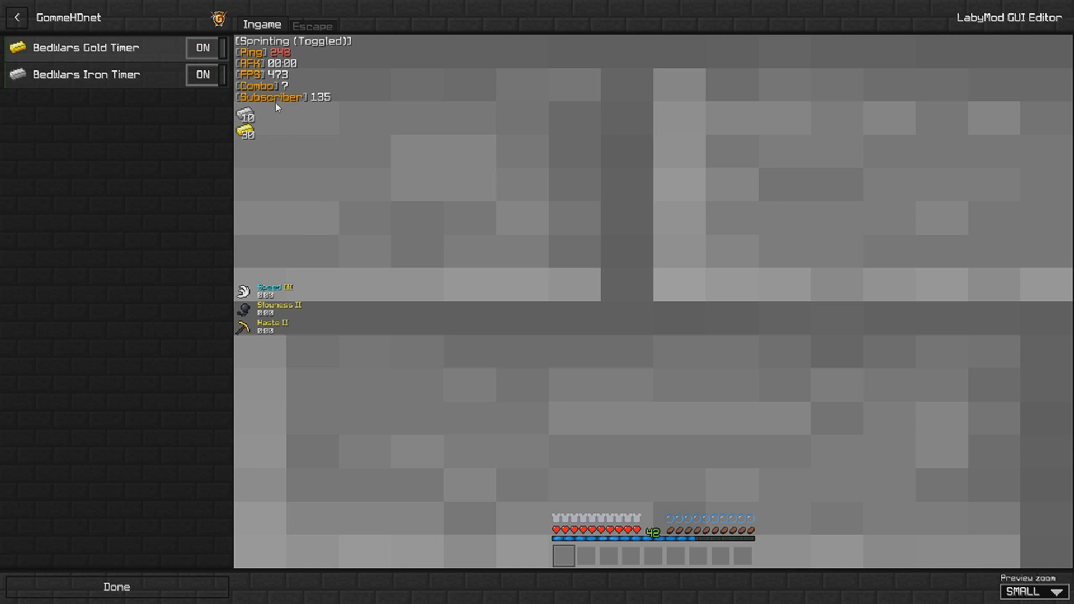
left_click(206, 74)
left_click(206, 48)
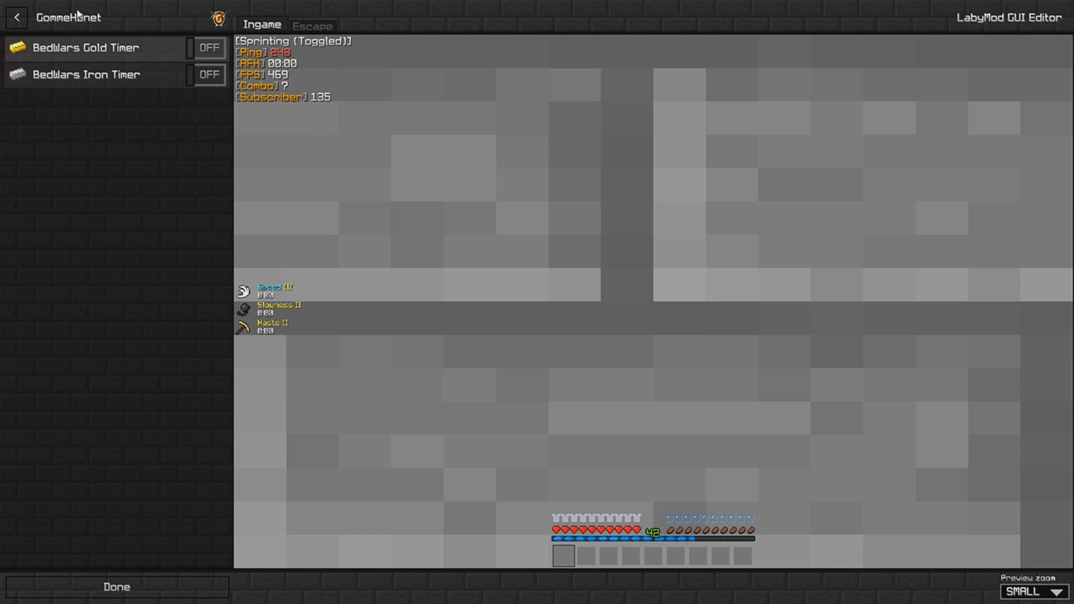
- In Other, try Clicktest and Lavachallenge Timer, keep ToggleSneak Info on and drag its label top-left
left_click(17, 17)
left_click(139, 147)
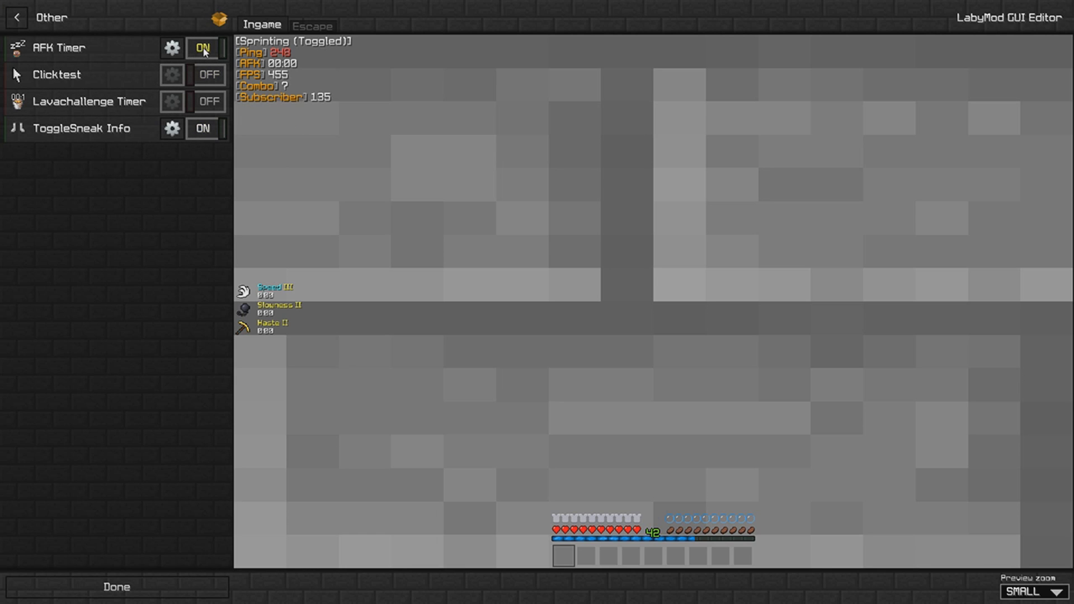
left_click(209, 80)
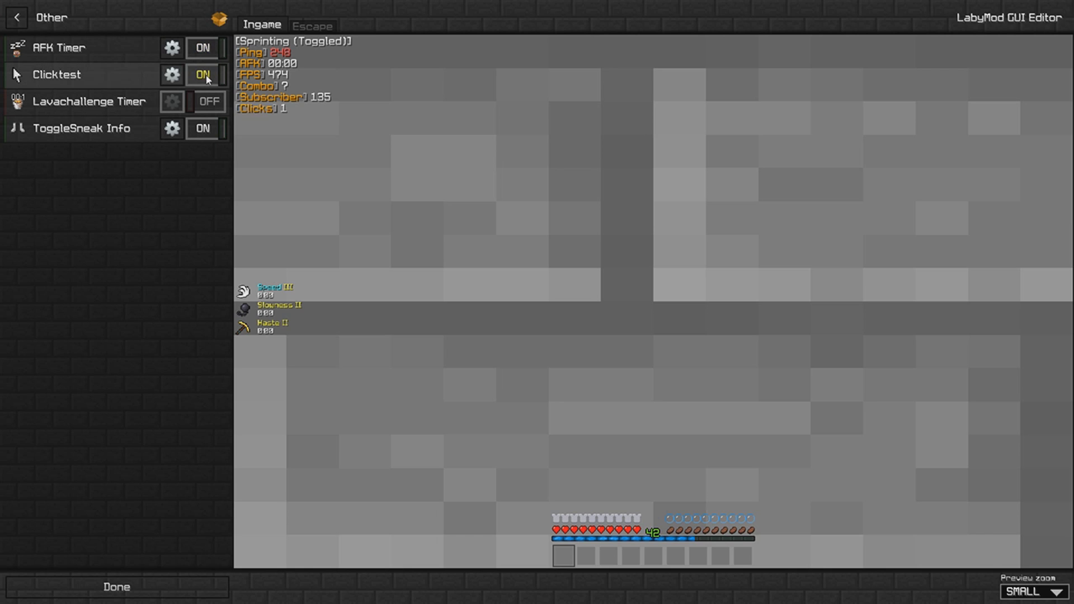
left_click(209, 80)
left_click(207, 107)
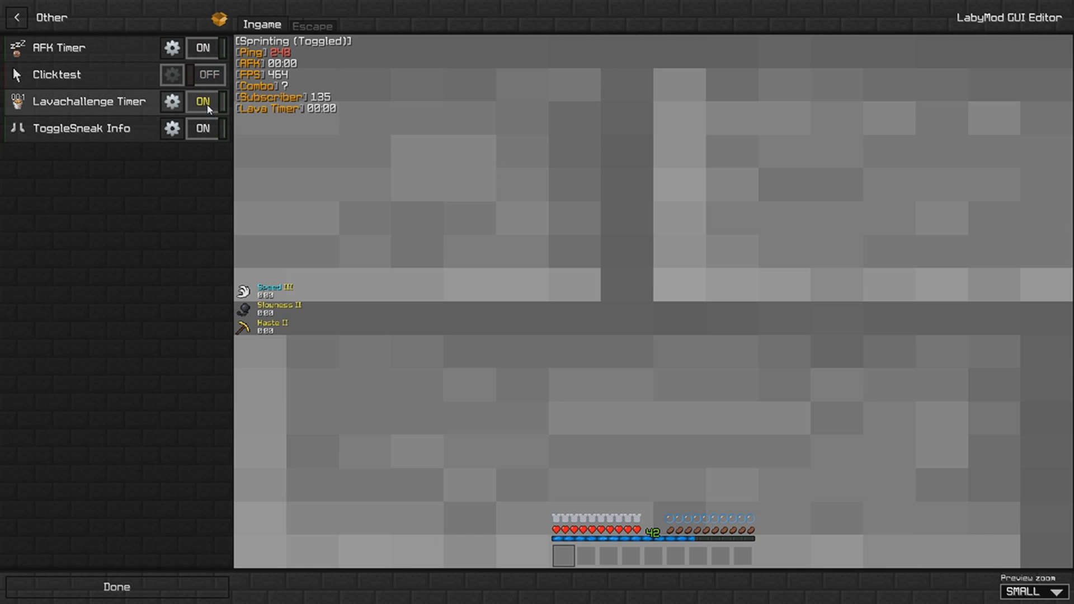
left_click(205, 105)
left_click(207, 130)
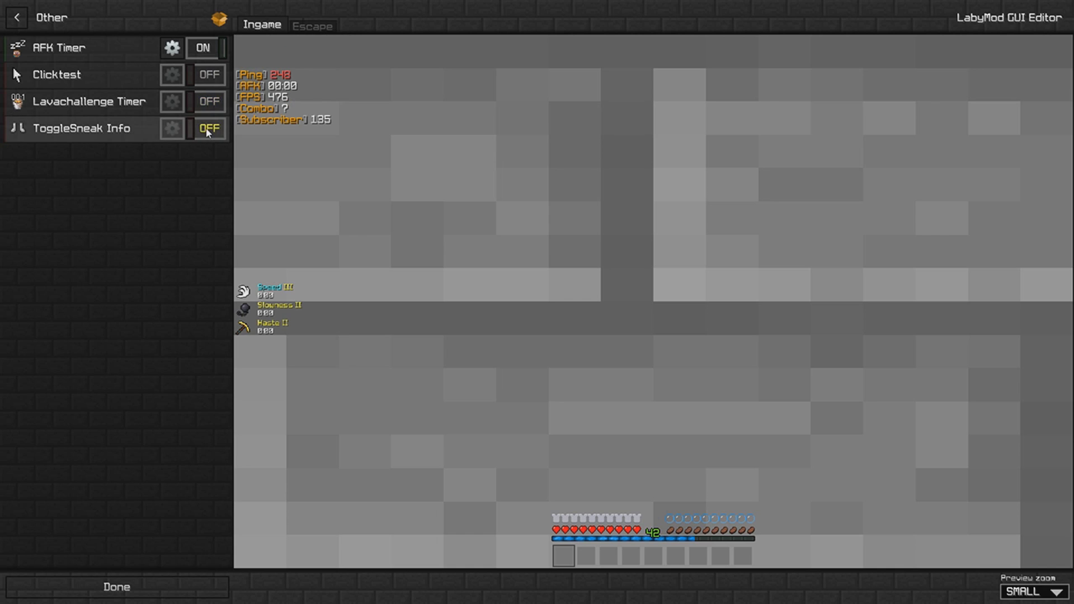
left_click(208, 130)
mouse_move(289, 136)
left_mouse_down()
mouse_move(290, 51)
mouse_move(266, 76)
left_mouse_up()
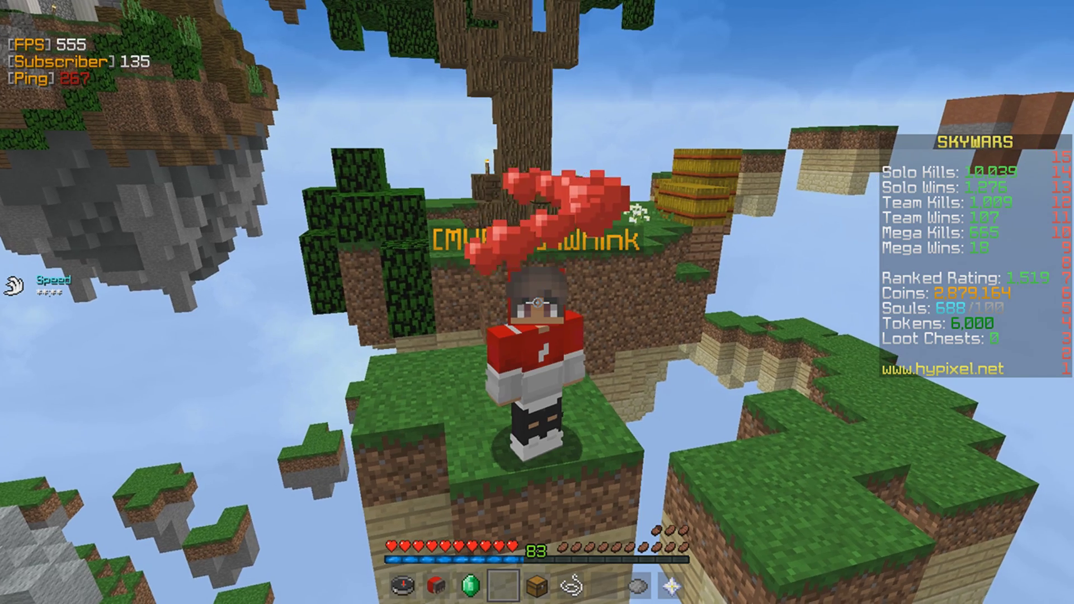
- Crouch in-game so the HUD shows the Sneaking (Key Held) status
key("shift")
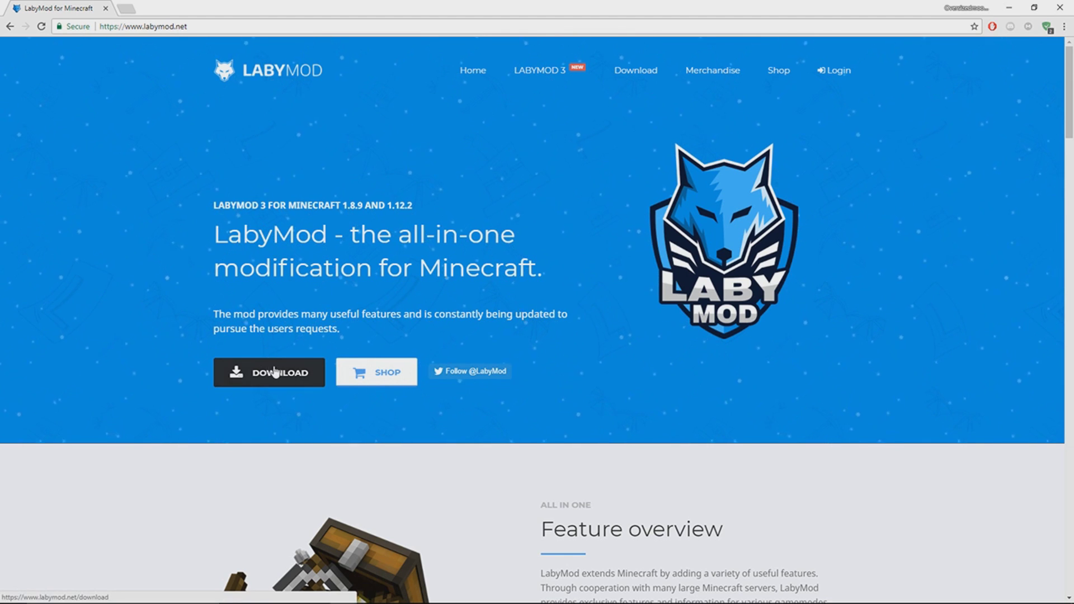
- Download the LabyMod 3.0 installer from labymod.net and keep the file at the browser warning
left_click(241, 371)
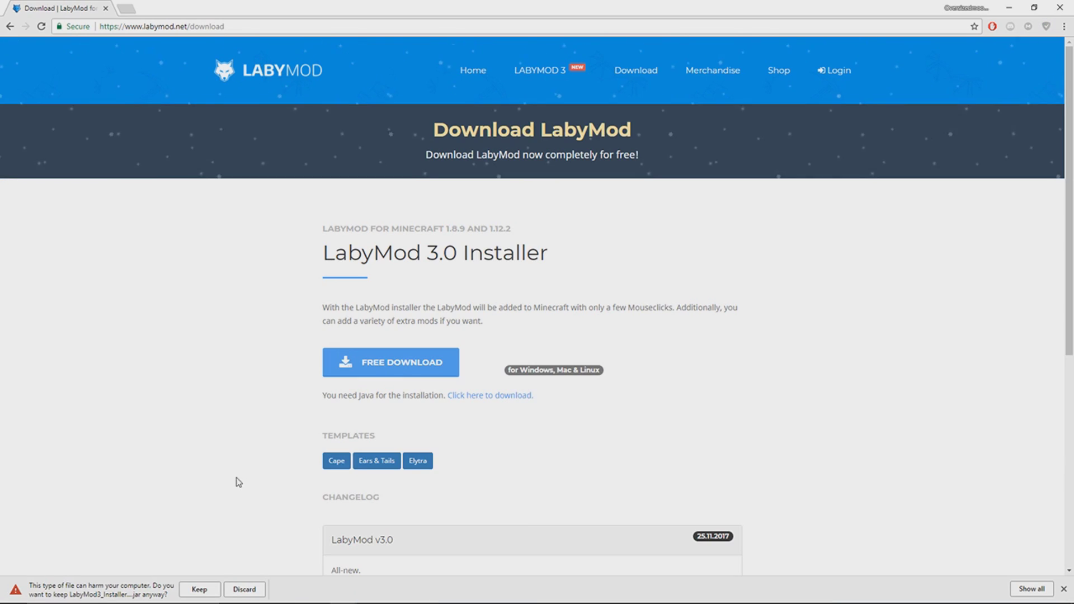
left_click(200, 590)
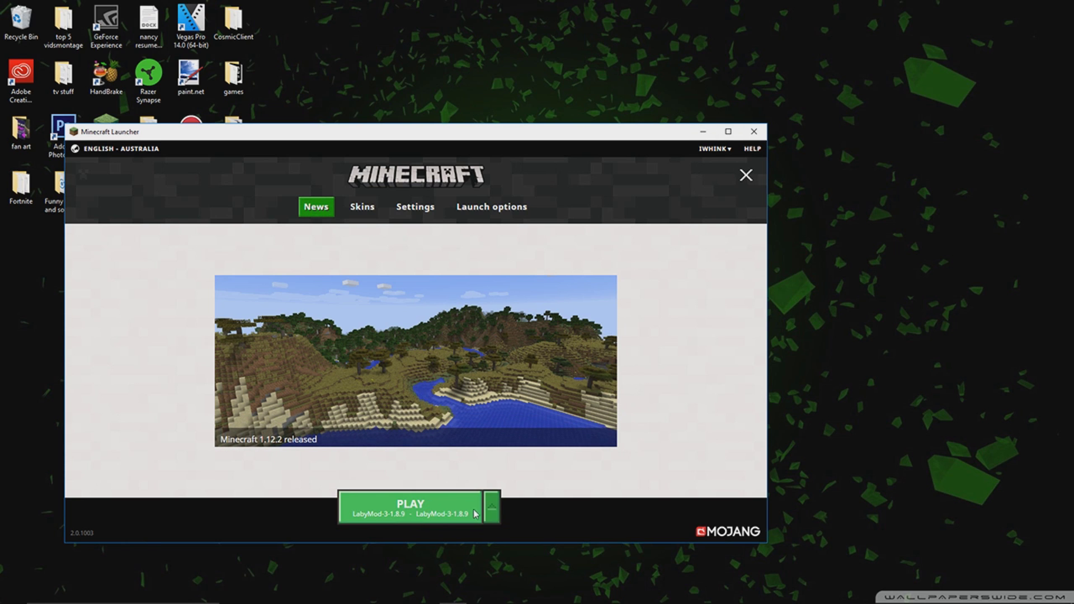
left_click(490, 511)
scroll(432, 384, "down", 3)
scroll(403, 335, "up", 3)
scroll(431, 384, "down", 3)
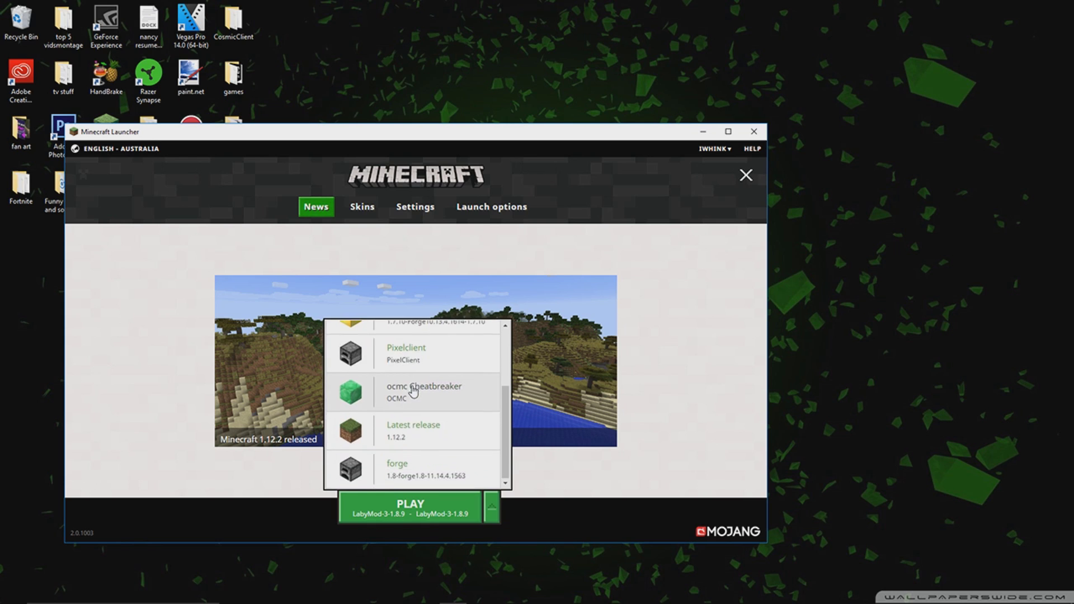
scroll(415, 380, "up", 3)
scroll(428, 391, "down", 3)
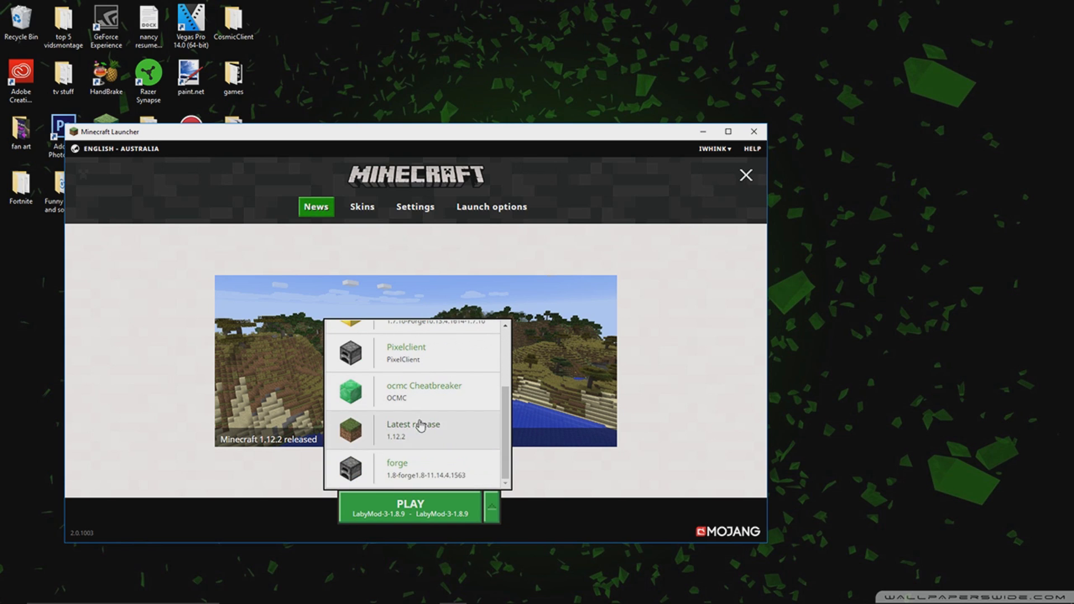
scroll(419, 397, "up", 3)
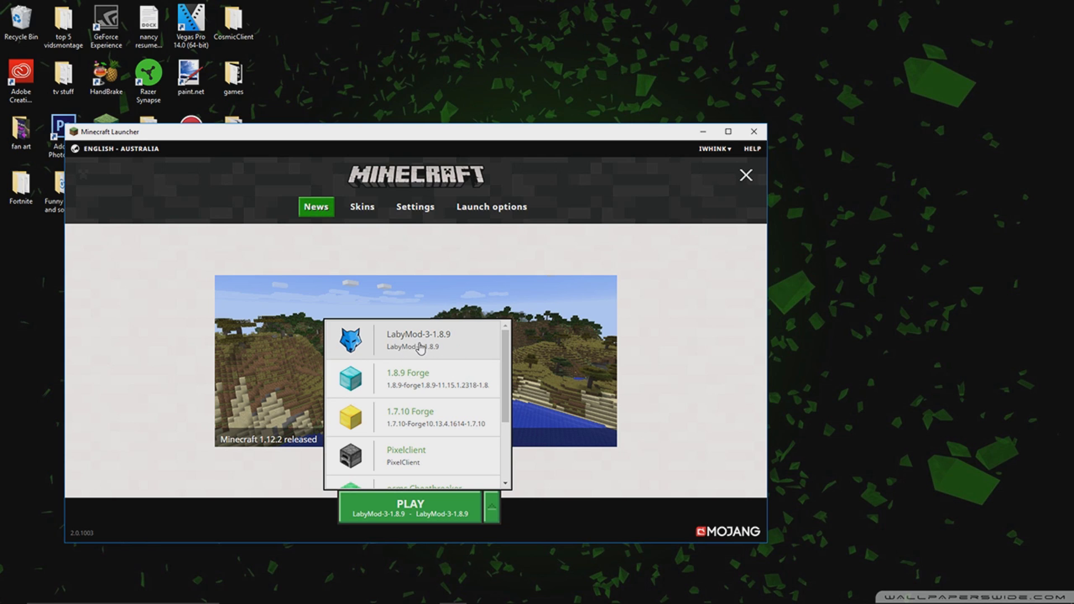
left_click(458, 342)
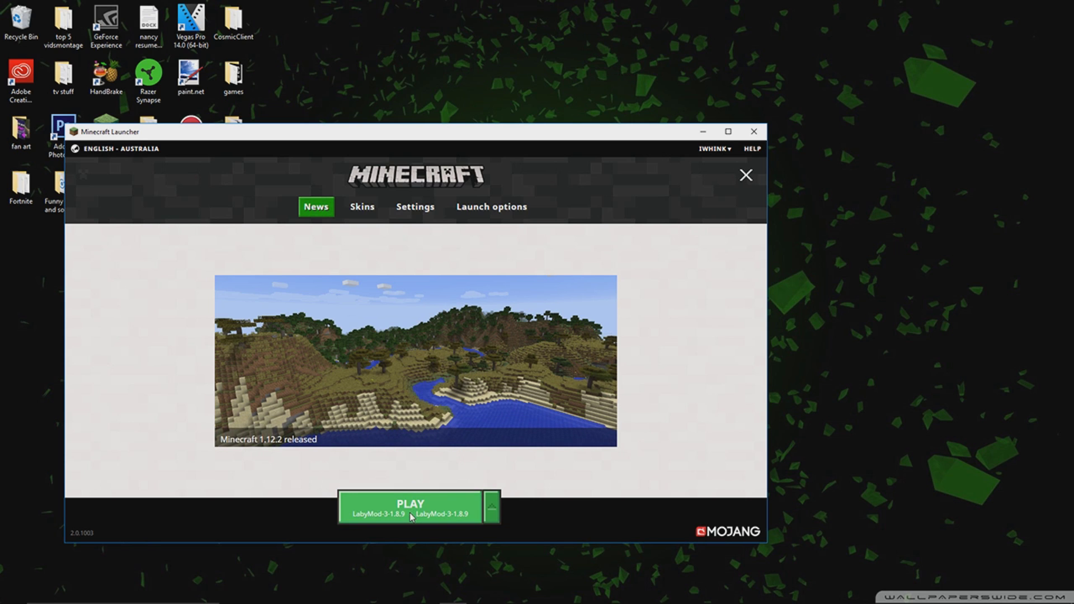